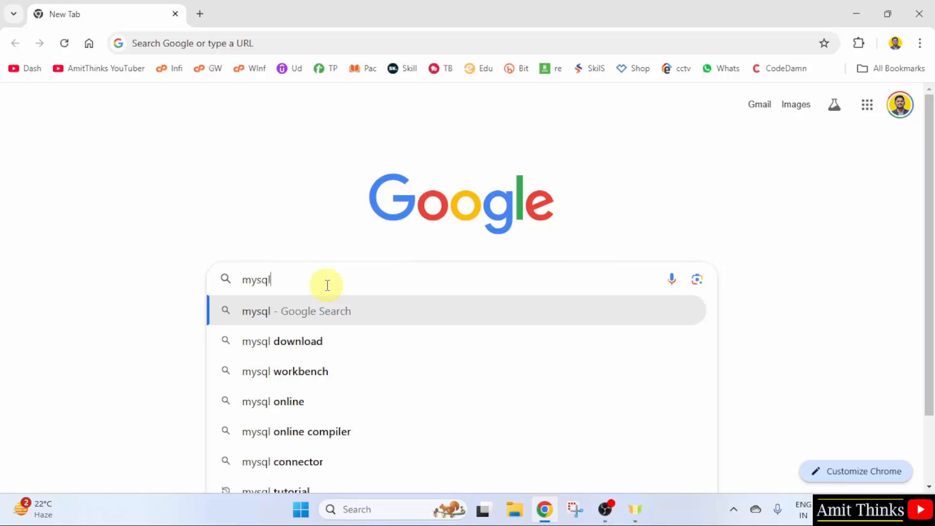
# Run a Google search for mysql.
pyautogui.press('Return')
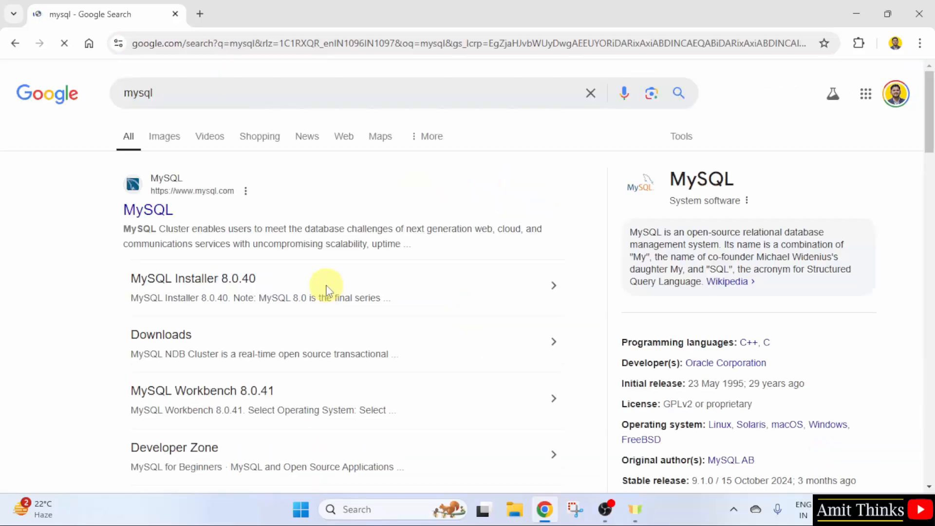
# Open mysql.com, then its Downloads section, and go to MySQL Community (GPL) Downloads.
pyautogui.click(151, 211)
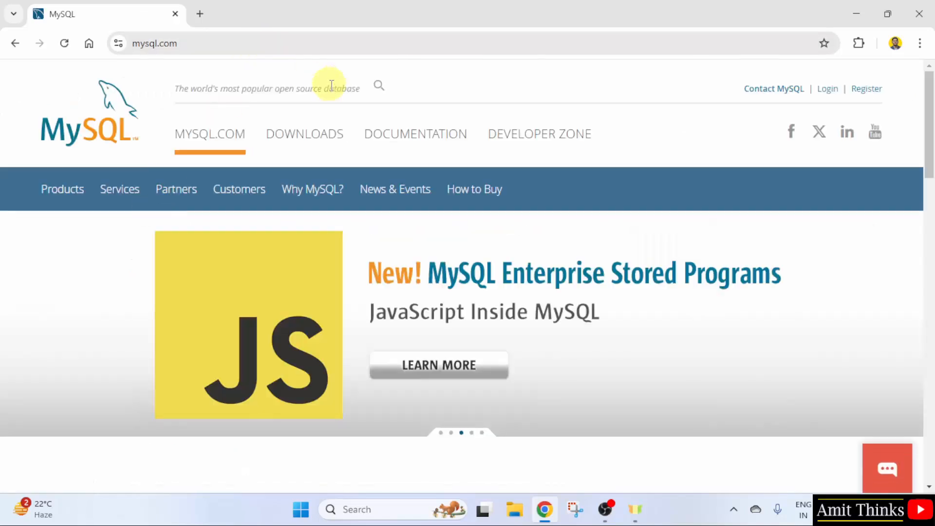
pyautogui.click(320, 142)
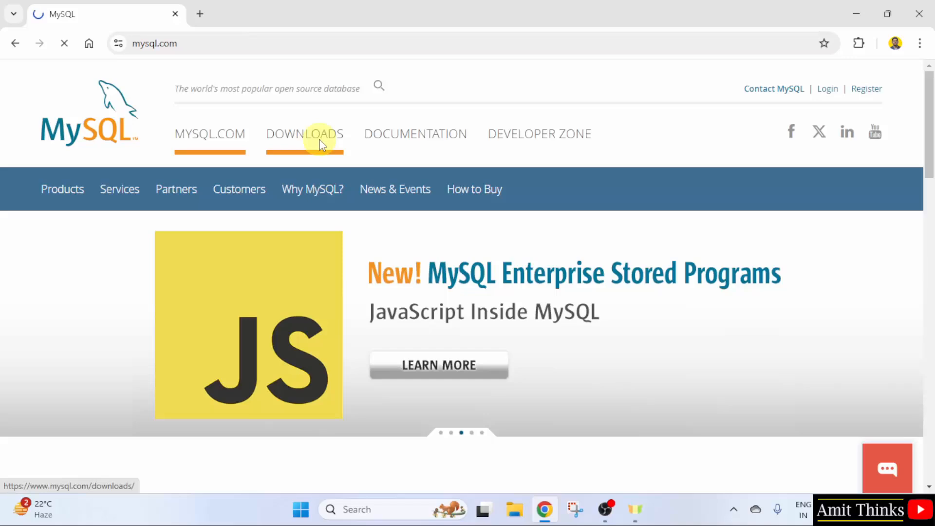
pyautogui.scroll(-1, 378, 211)
pyautogui.scroll(-10, 378, 211)
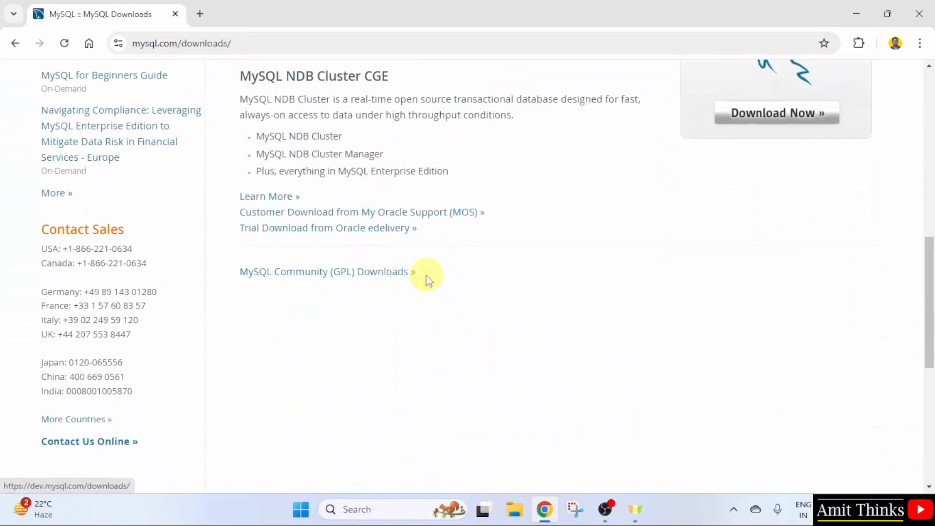
pyautogui.click(414, 281)
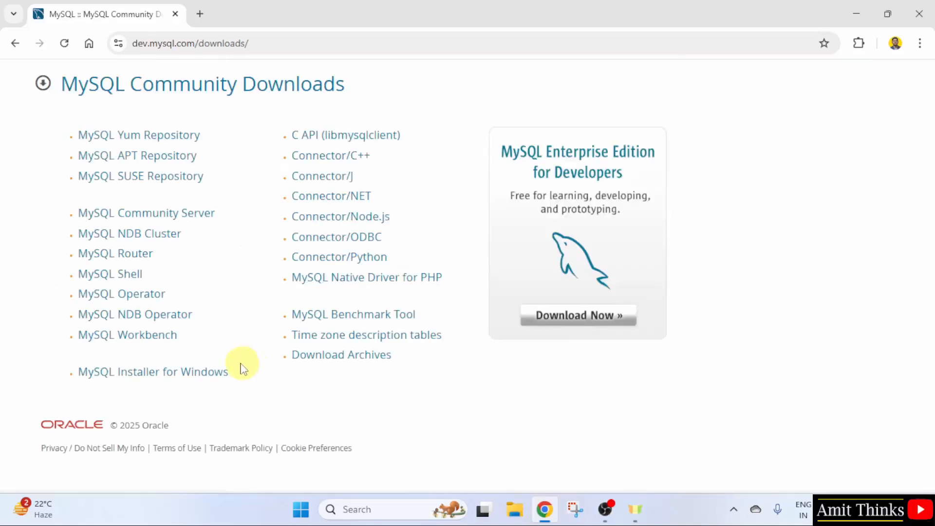
# Open the MySQL Installer for Windows 8.0.41 downloads page.
pyautogui.click(200, 383)
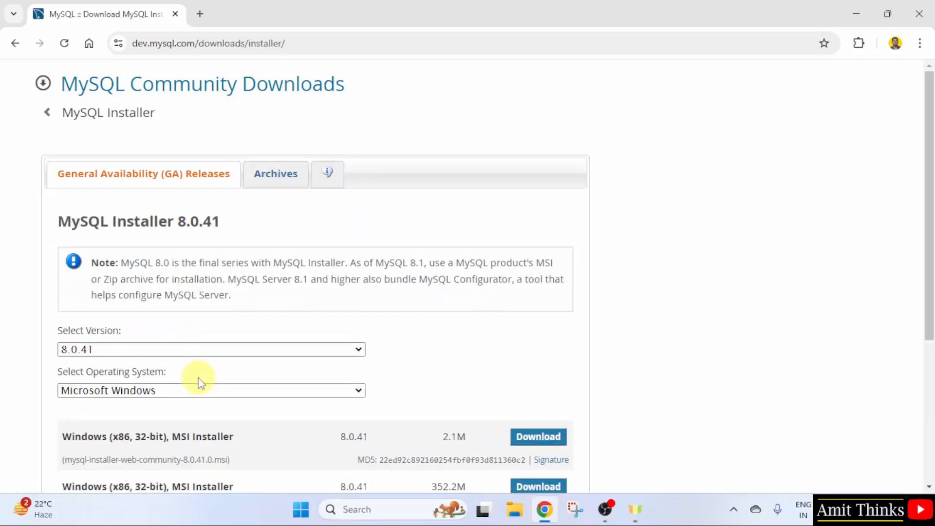
pyautogui.tripleClick(201, 219)
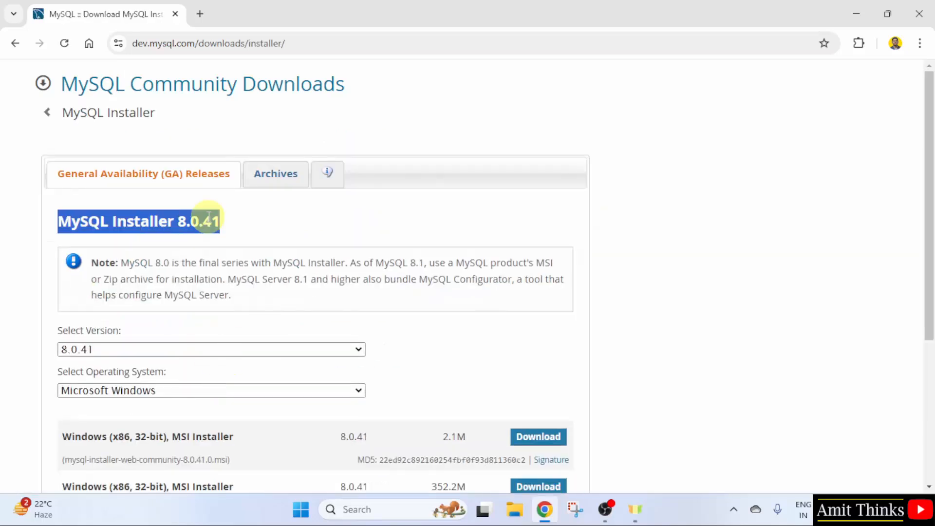
pyautogui.click(343, 224)
pyautogui.scroll(-4, 444, 284)
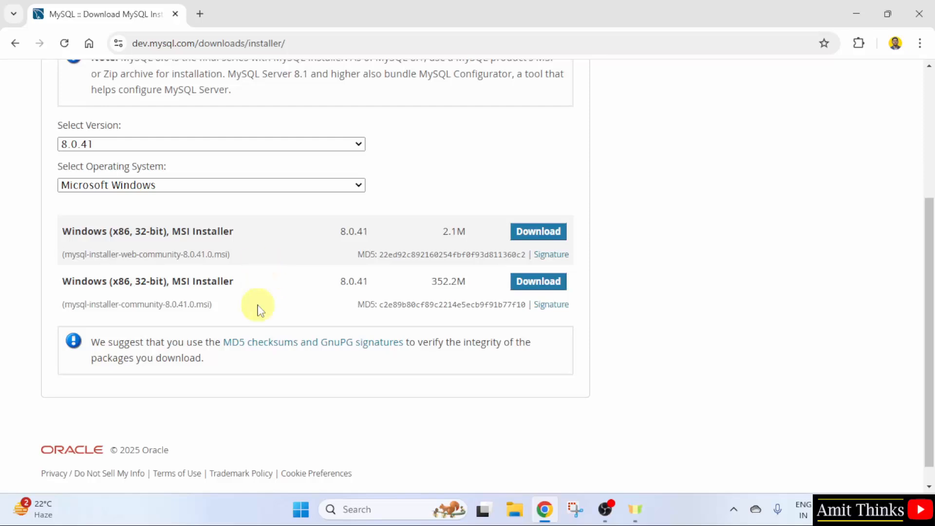
# Compare the listed installers and download the 352.2M full offline MSI Installer.
pyautogui.doubleClick(128, 257)
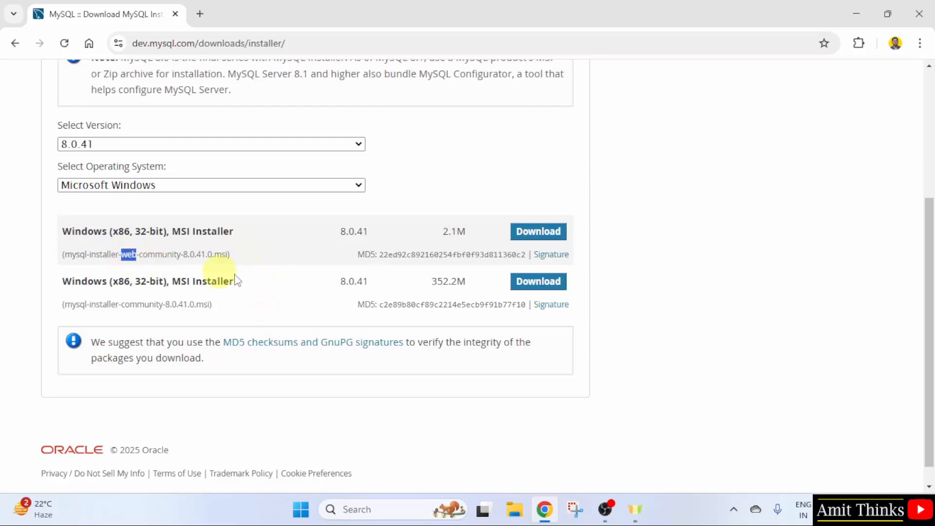
pyautogui.click(258, 301)
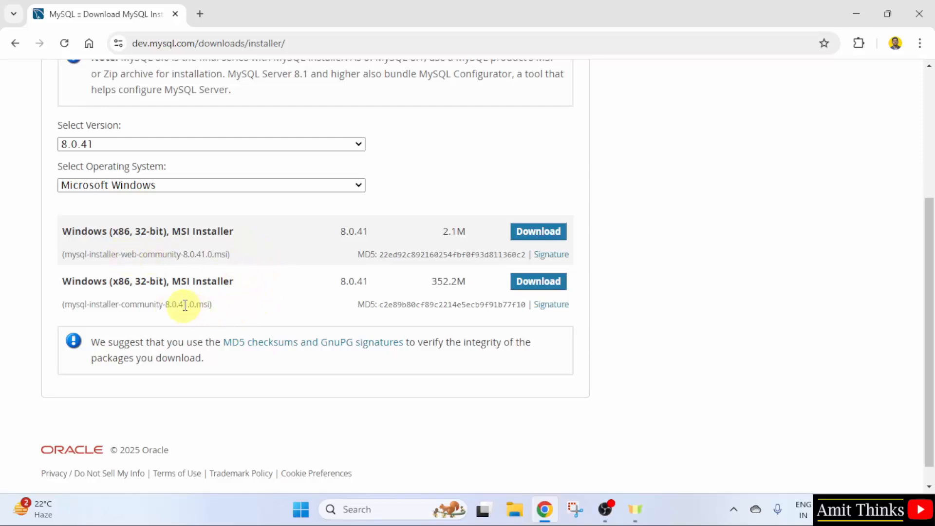
pyautogui.moveTo(432, 281); pyautogui.dragTo(480, 293)
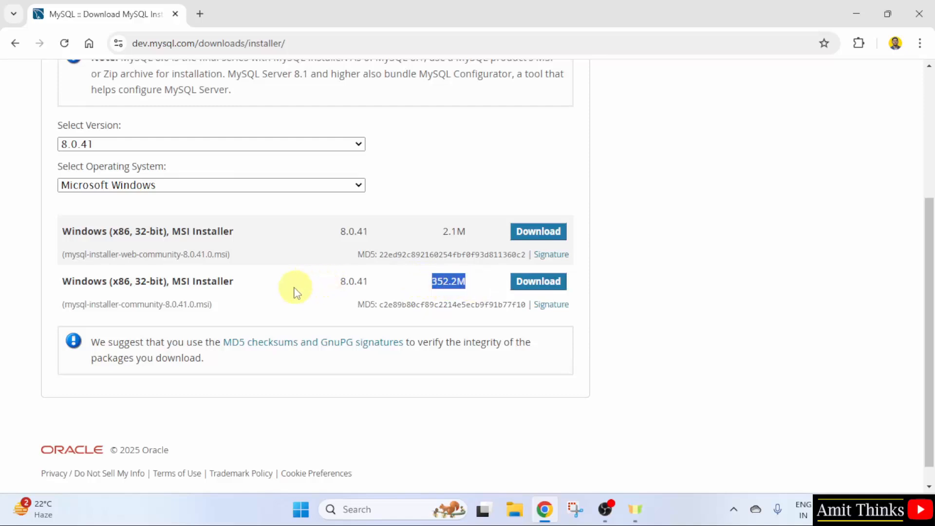
pyautogui.click(125, 298)
pyautogui.moveTo(138, 282); pyautogui.dragTo(161, 284)
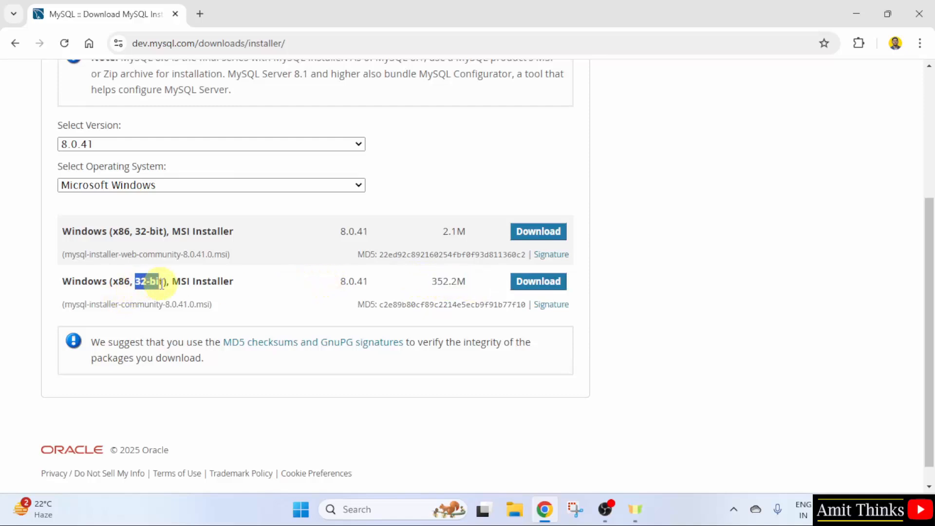
pyautogui.click(307, 291)
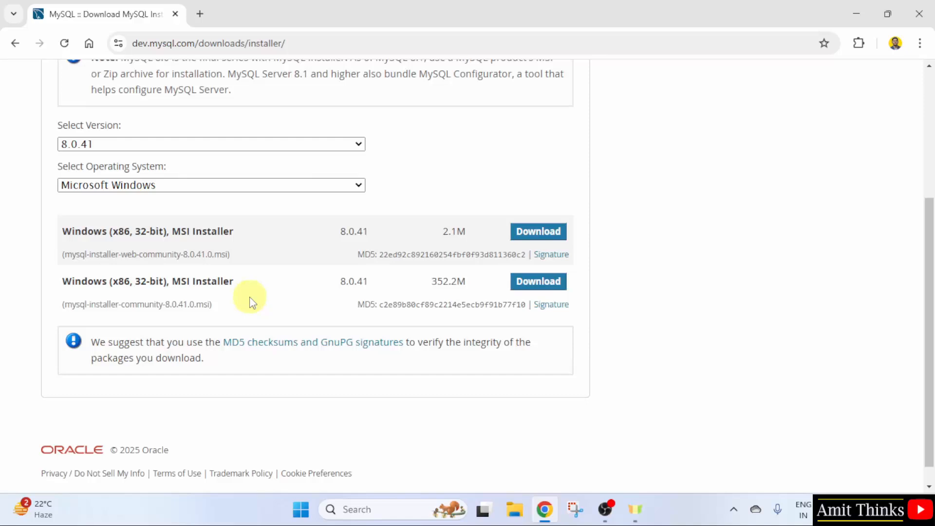
pyautogui.click(561, 287)
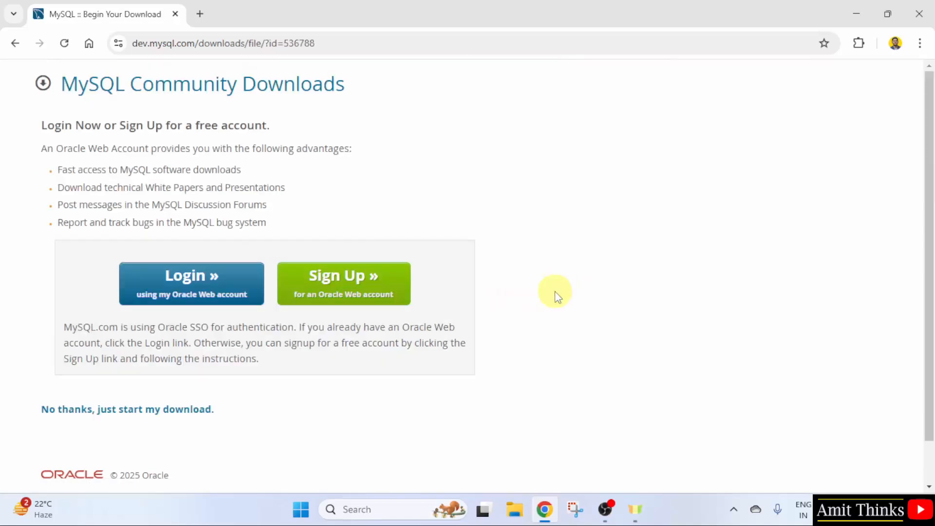
# Download mysql-installer-community-8.0.41.0.msi without logging in, launch it, and minimize Chrome.
pyautogui.click(202, 414)
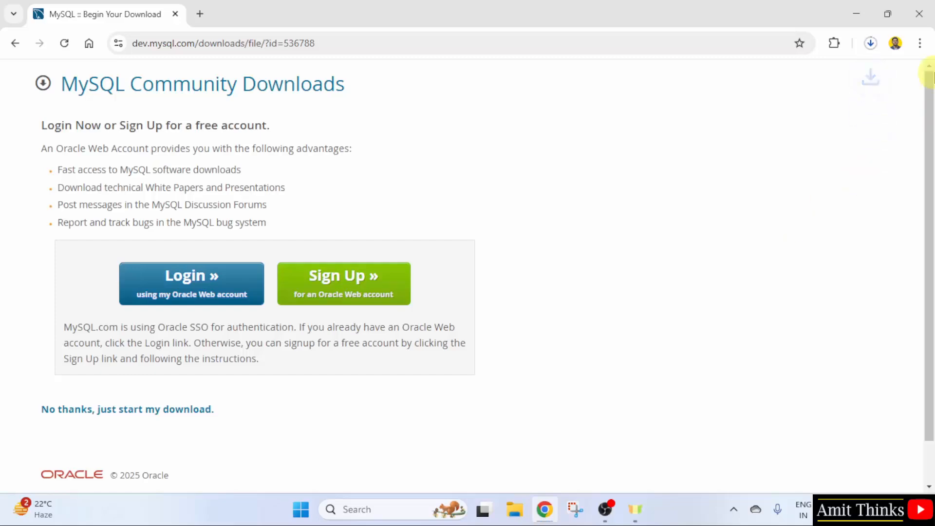
pyautogui.click(871, 43)
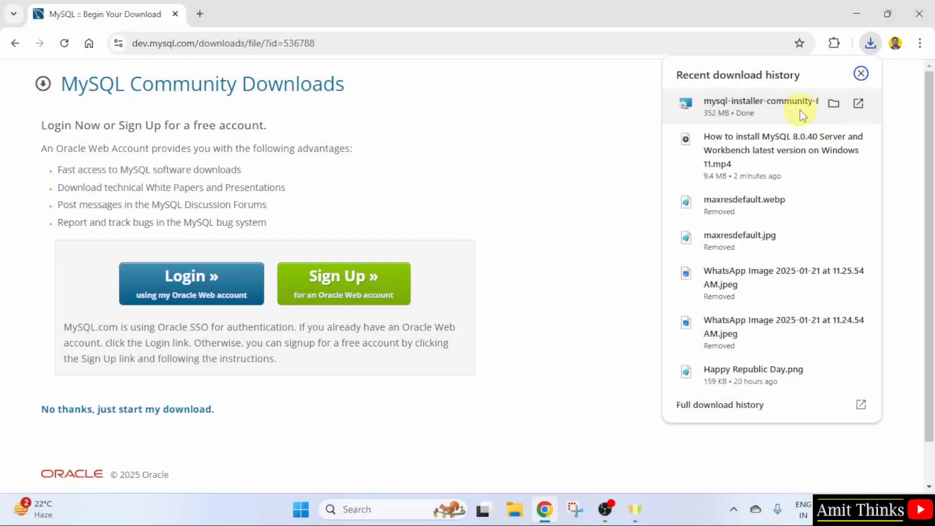
pyautogui.rightClick(800, 112)
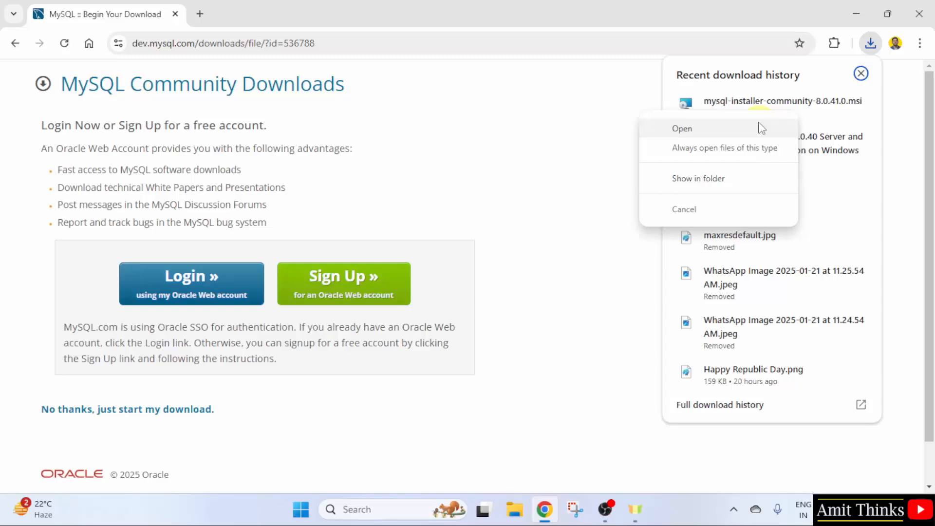
pyautogui.click(762, 128)
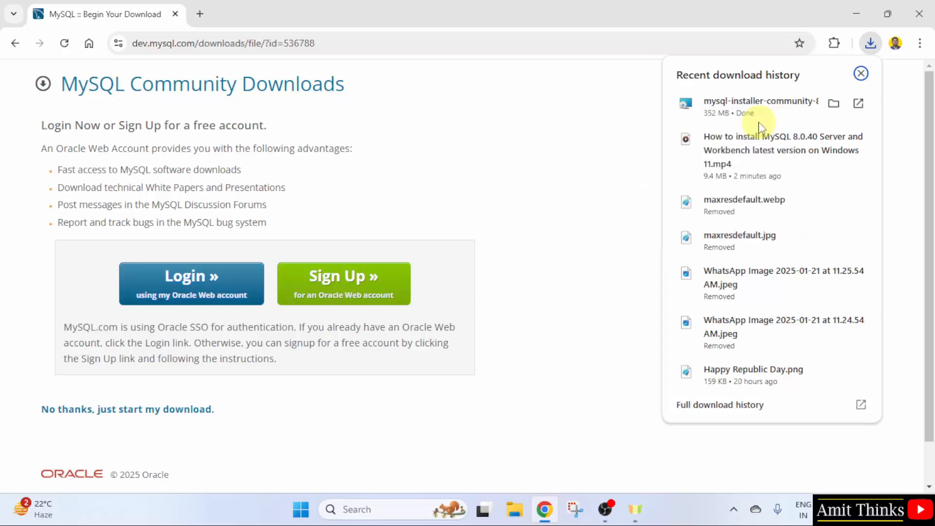
pyautogui.click(857, 9)
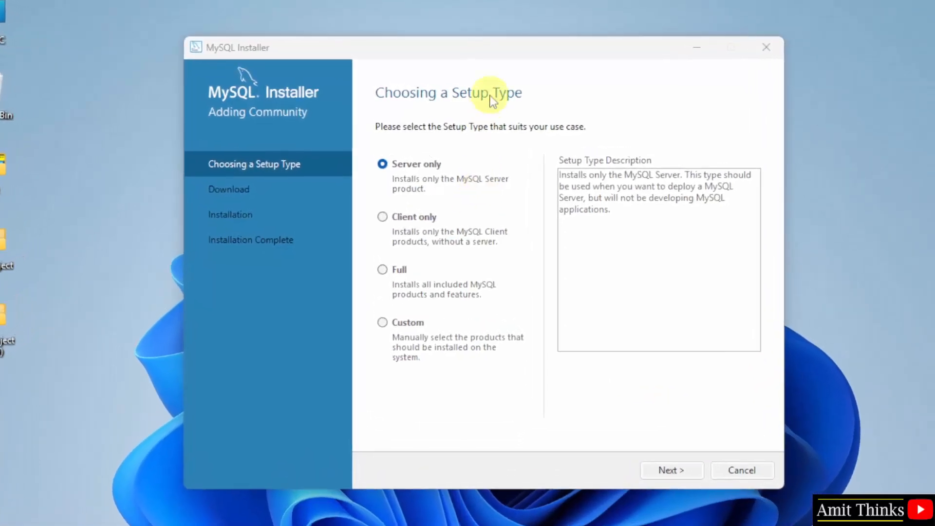
# Choose the Custom setup type.
pyautogui.click(383, 323)
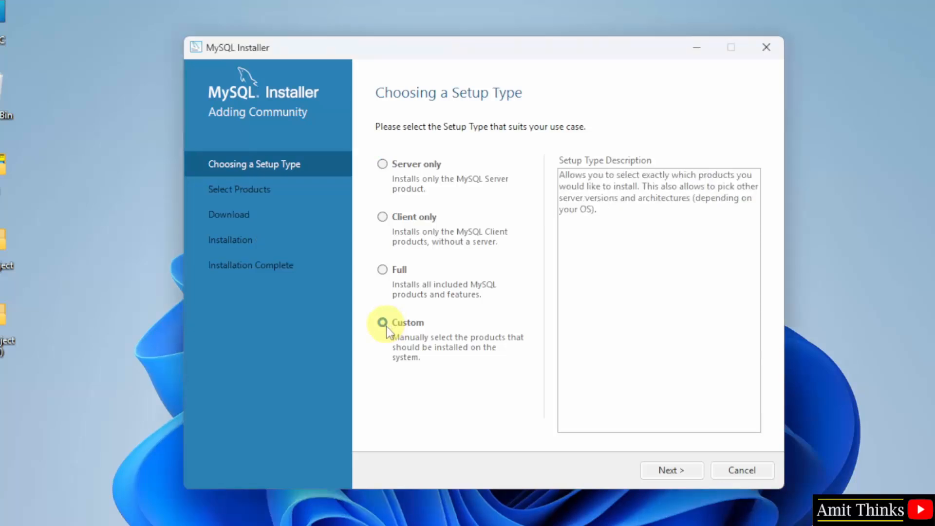
# Add MySQL Server 8.0.41 - X64 to the products to install.
pyautogui.click(676, 471)
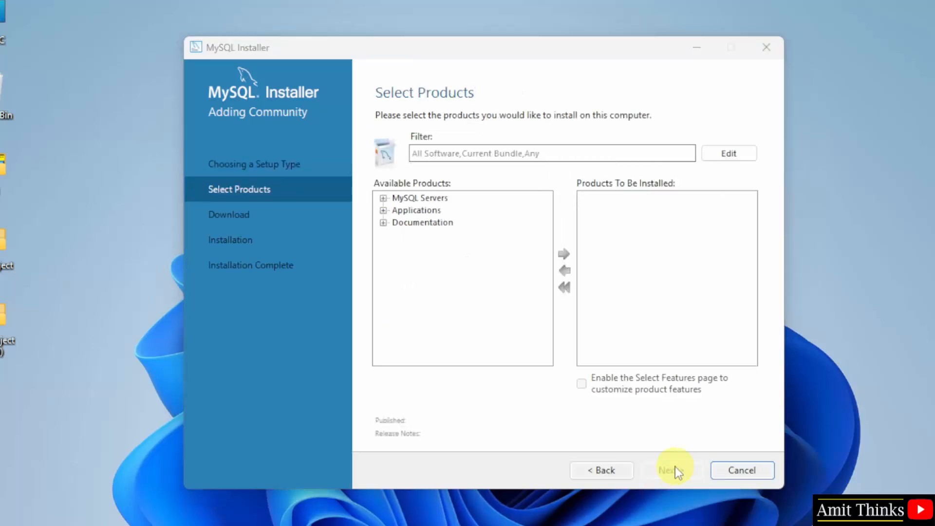
pyautogui.click(383, 199)
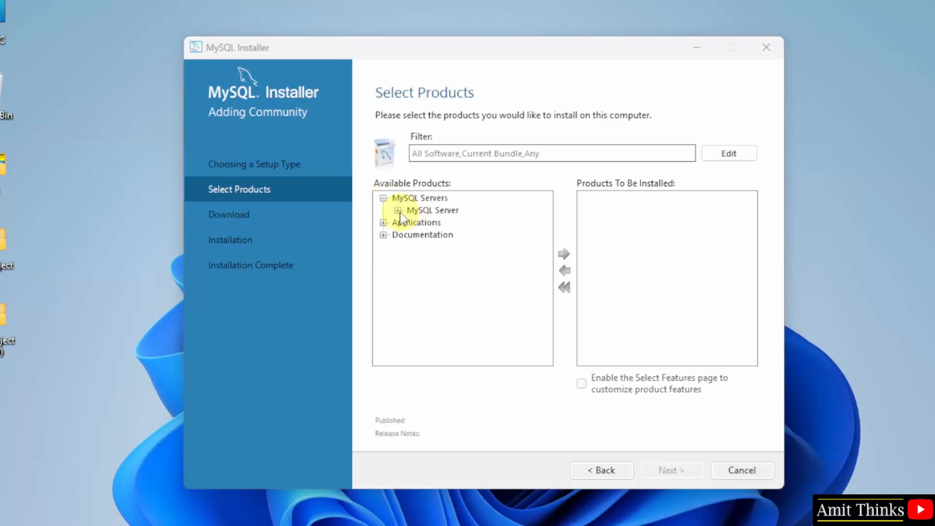
pyautogui.click(399, 211)
pyautogui.click(413, 223)
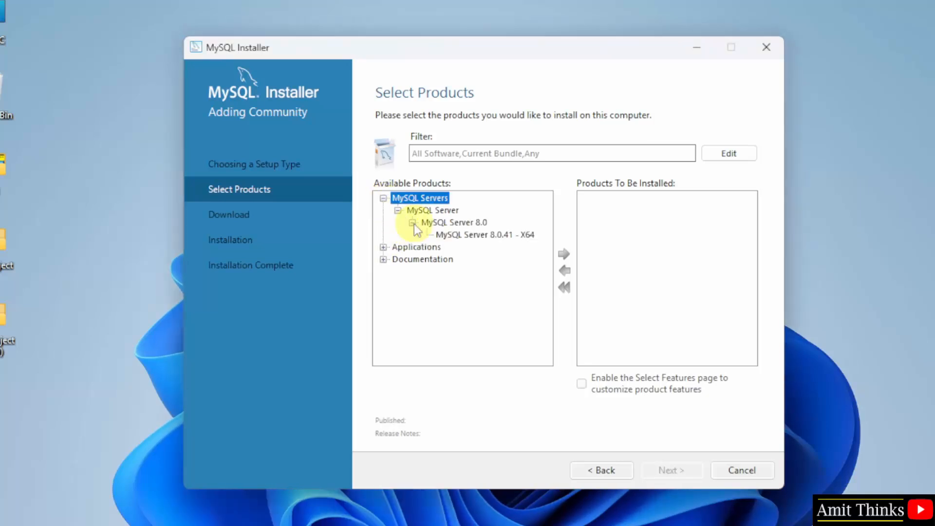
pyautogui.click(487, 235)
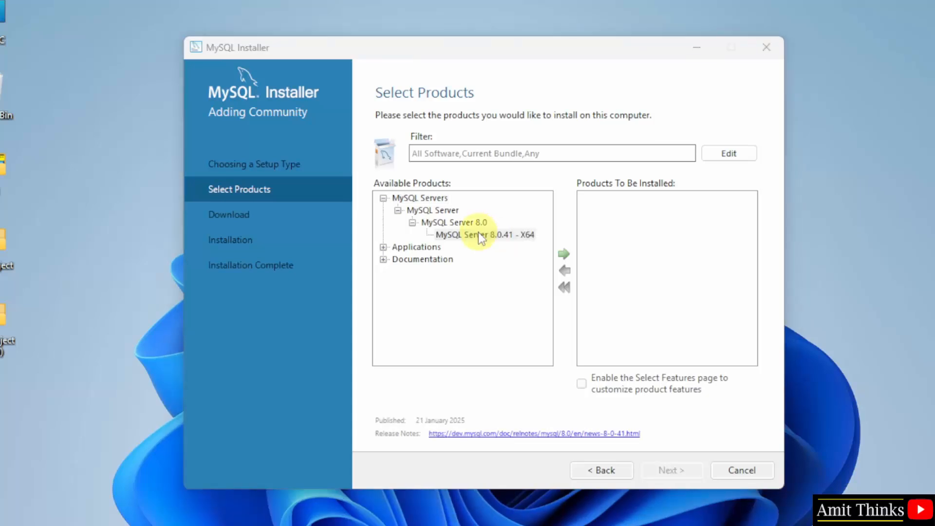
pyautogui.click(565, 255)
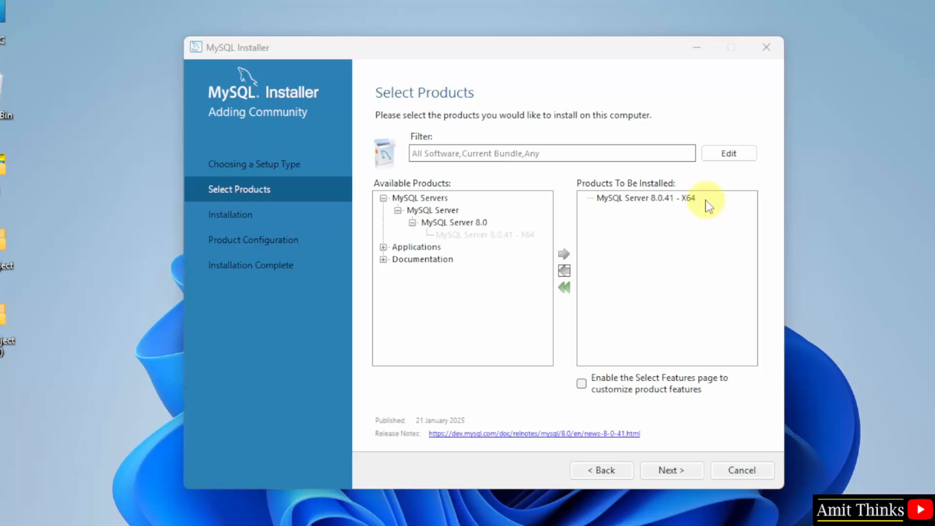
pyautogui.click(708, 217)
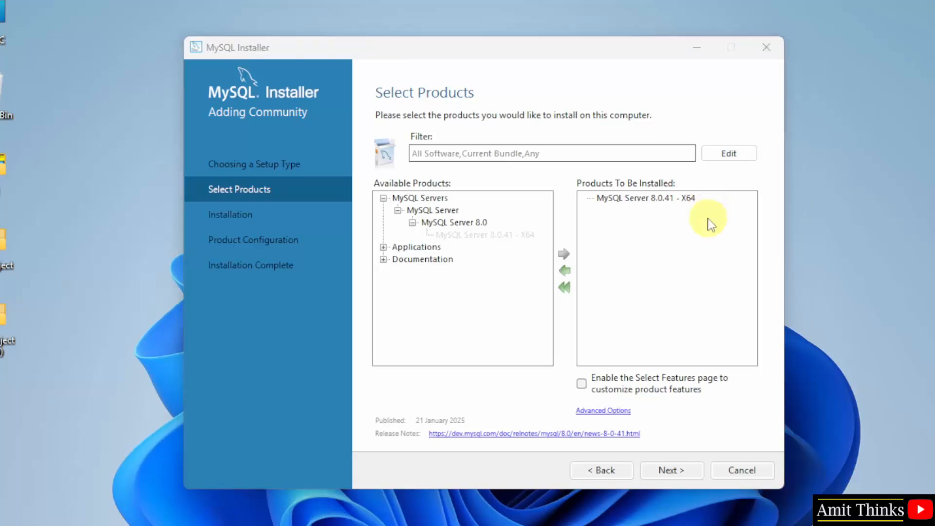
# Add MySQL Workbench 8.0.41 - X64 from Applications to the install list.
pyautogui.click(384, 247)
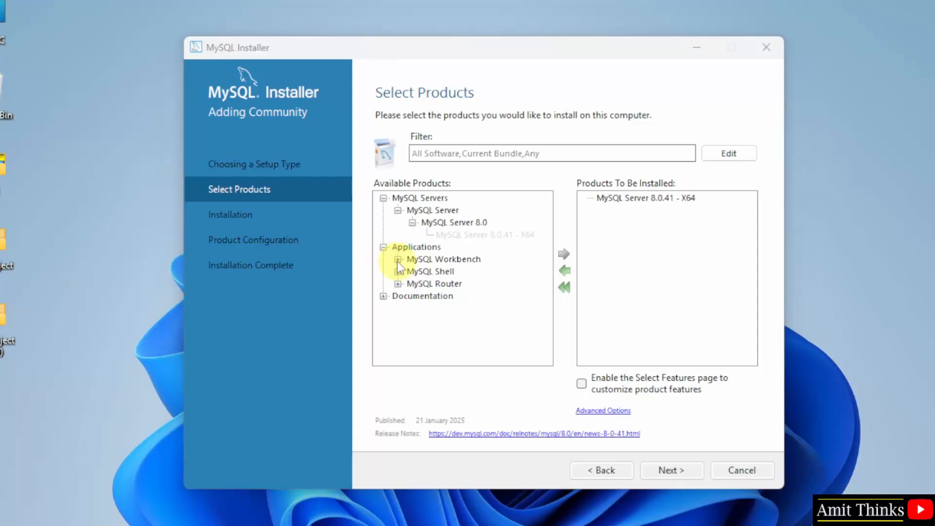
pyautogui.click(397, 259)
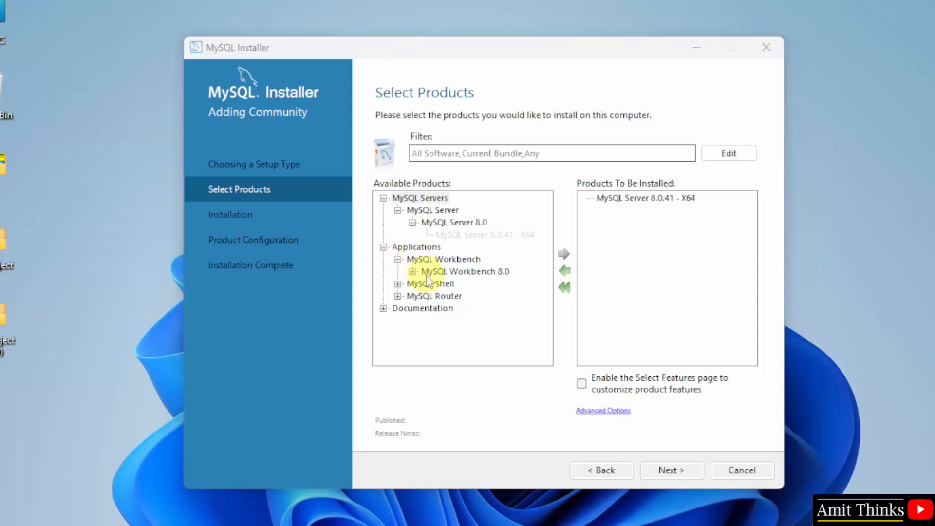
pyautogui.click(414, 273)
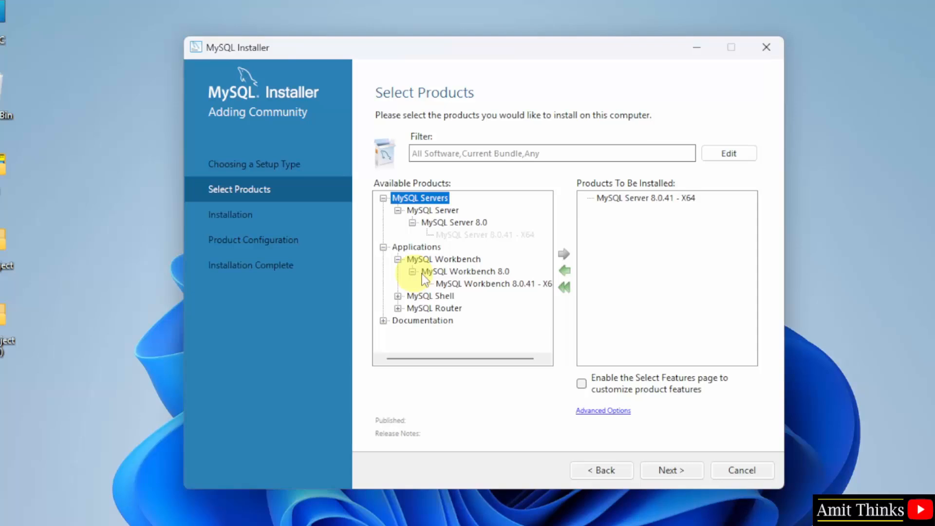
pyautogui.click(525, 283)
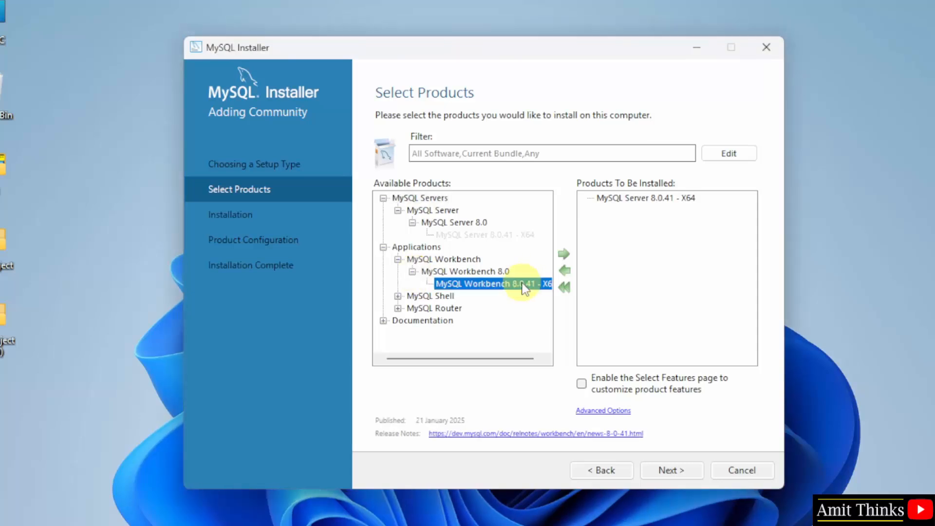
pyautogui.click(564, 255)
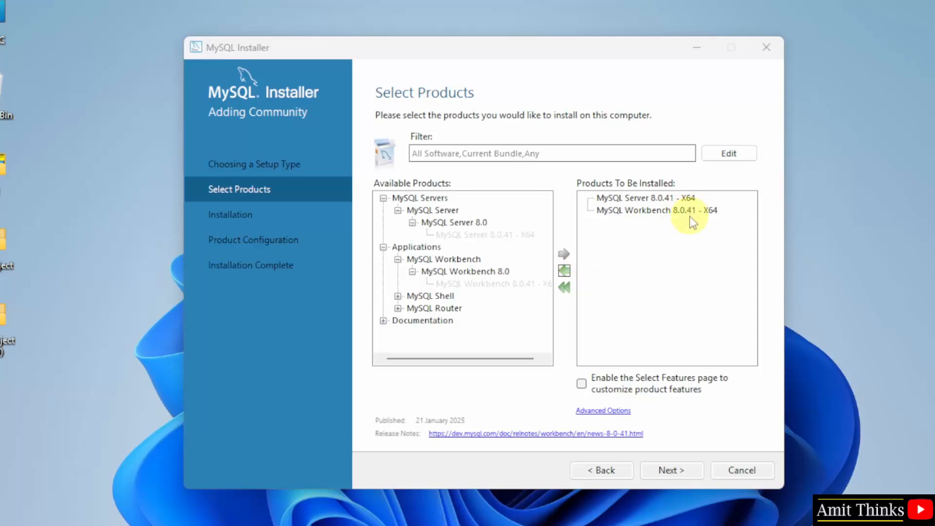
# Add MySQL Shell 8.0.41 - X64 and continue to the Installation list.
pyautogui.click(398, 296)
pyautogui.click(412, 308)
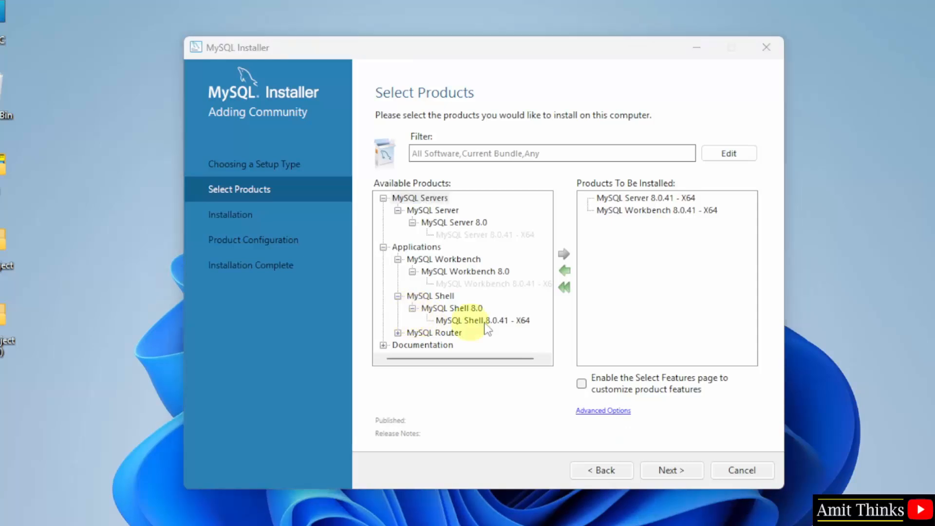
pyautogui.click(496, 321)
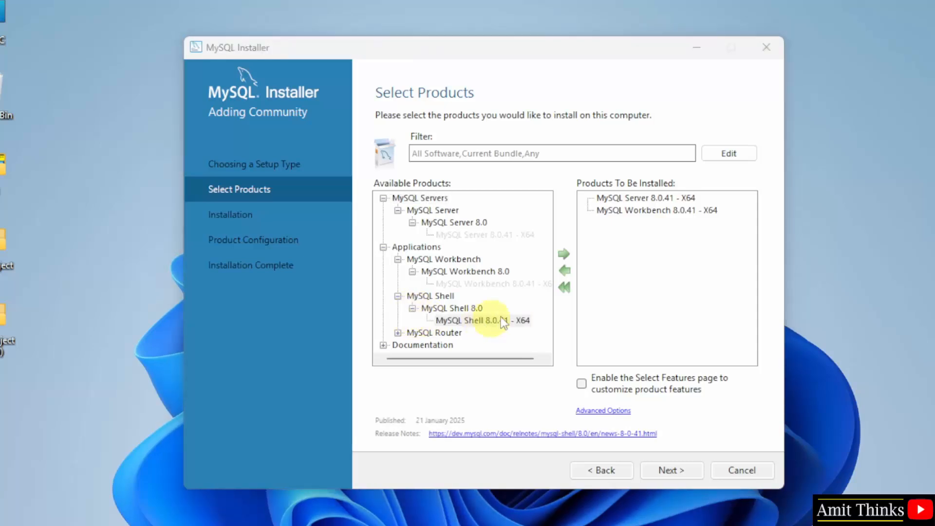
pyautogui.click(563, 258)
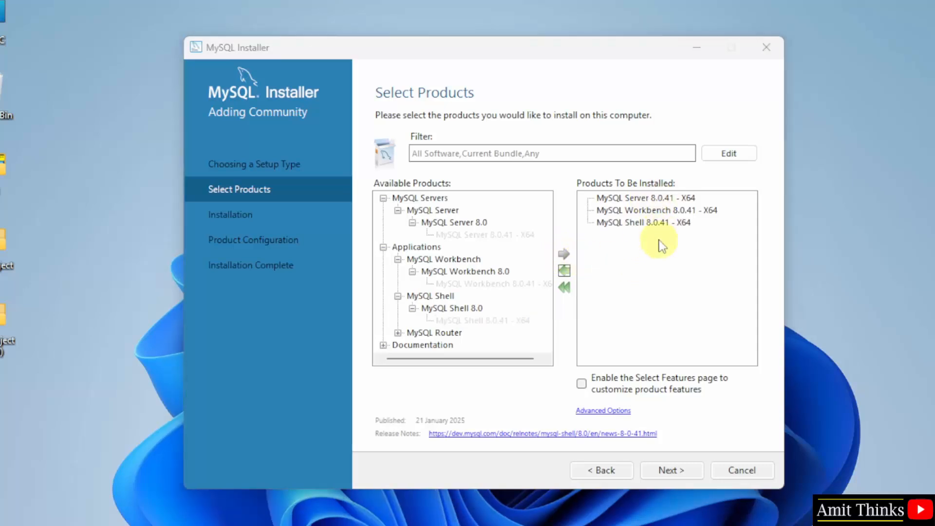
pyautogui.click(680, 471)
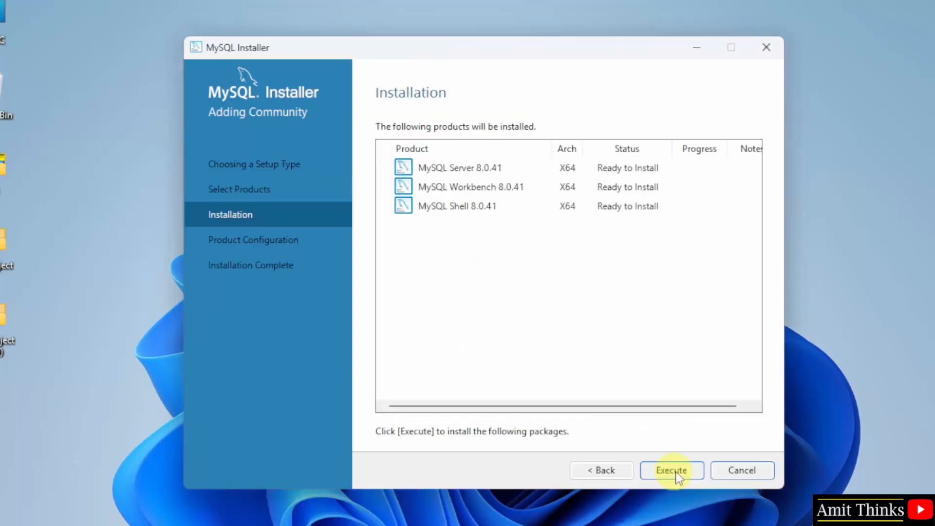
# Install Server, Workbench and Shell 8.0.41, then continue to Product Configuration.
pyautogui.click(679, 476)
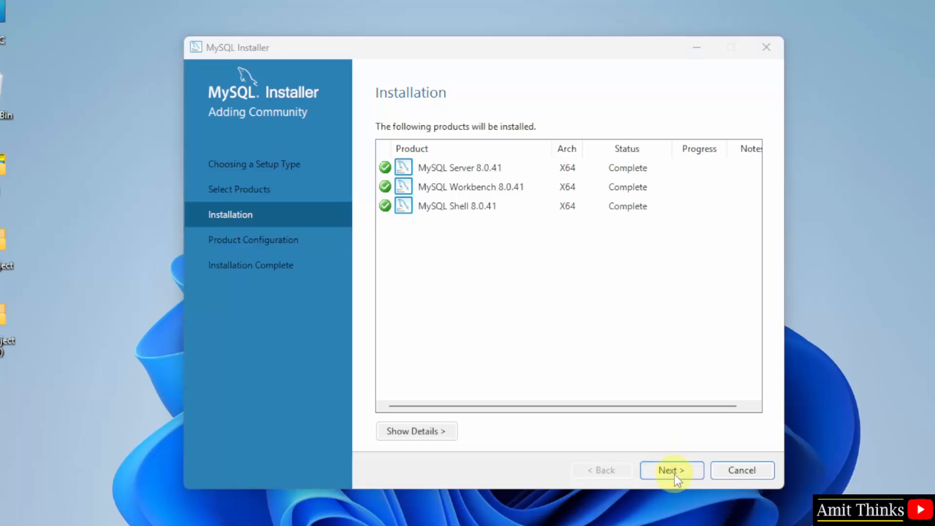
pyautogui.click(674, 475)
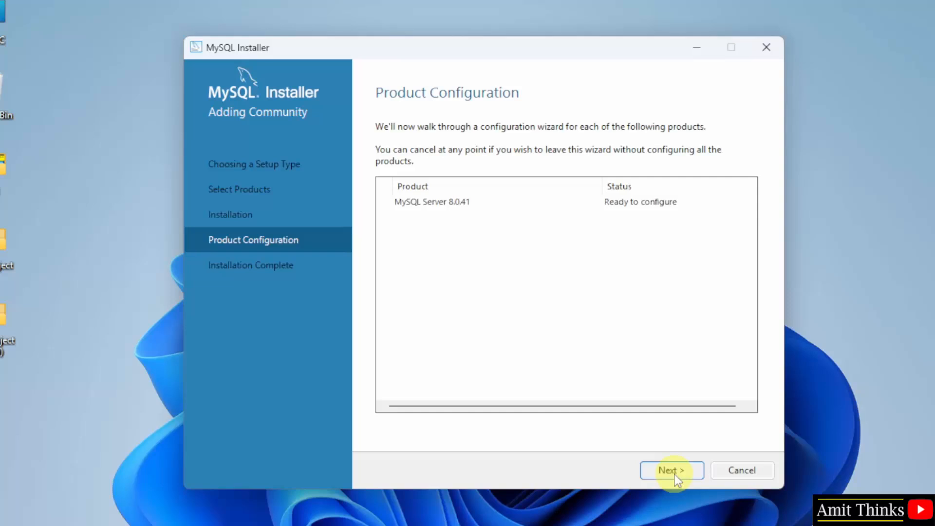
# Accept the default type and networking (port 3306) and strong password authentication.
pyautogui.click(674, 470)
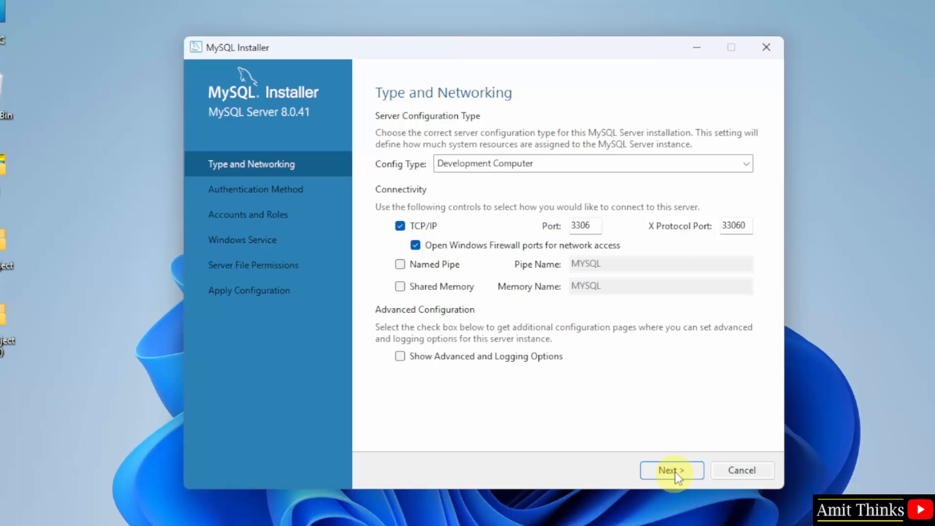
pyautogui.click(675, 472)
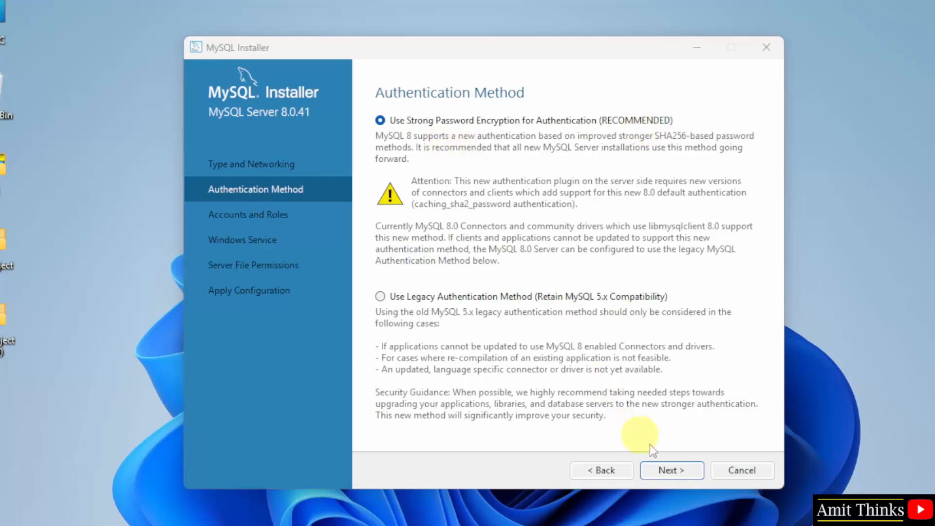
pyautogui.click(679, 470)
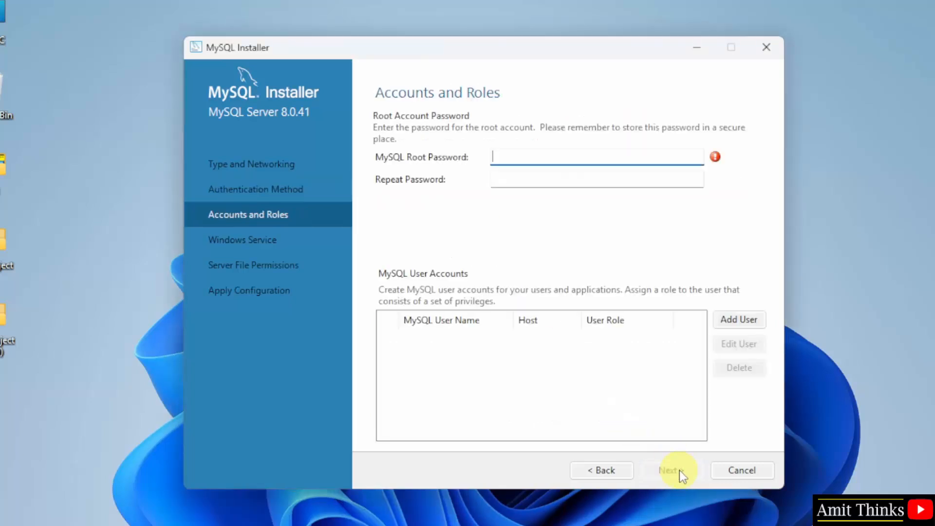
# Enter and confirm the root password, keeping the MySQL80 service and default file permissions.
pyautogui.click(575, 160)
pyautogui.write('••••••••••••')
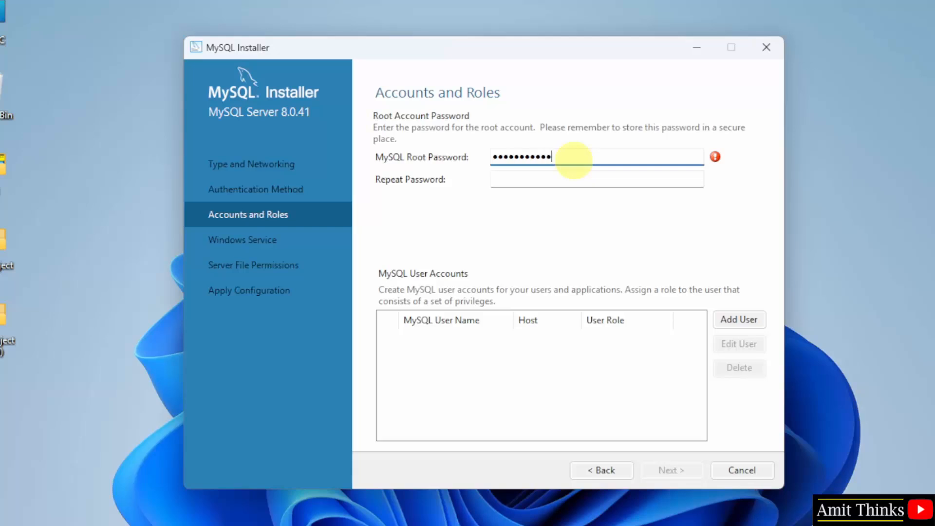
pyautogui.press('Tab')
pyautogui.write('••••••••••••')
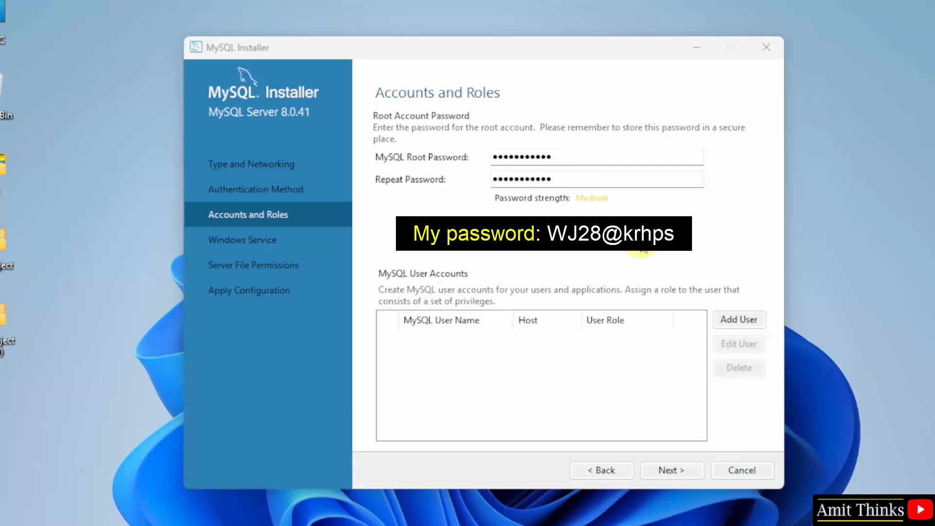
pyautogui.click(671, 471)
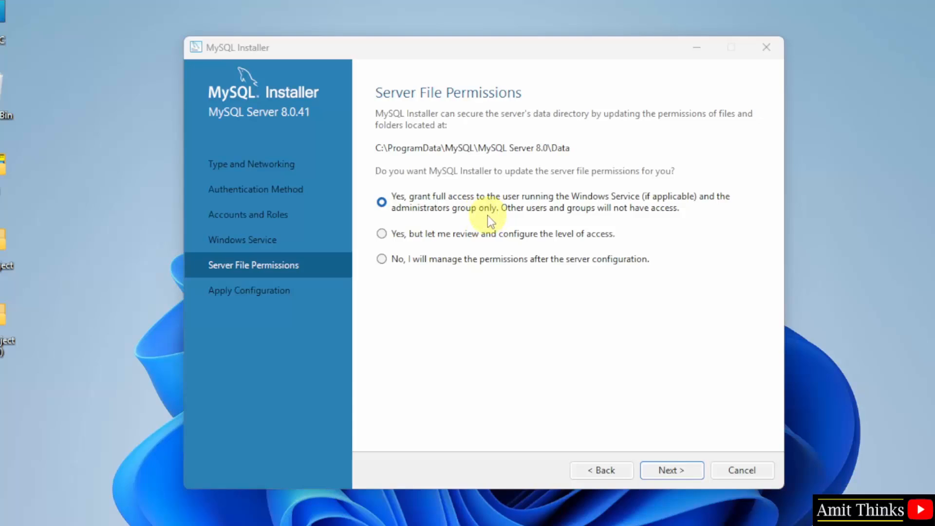
pyautogui.click(671, 469)
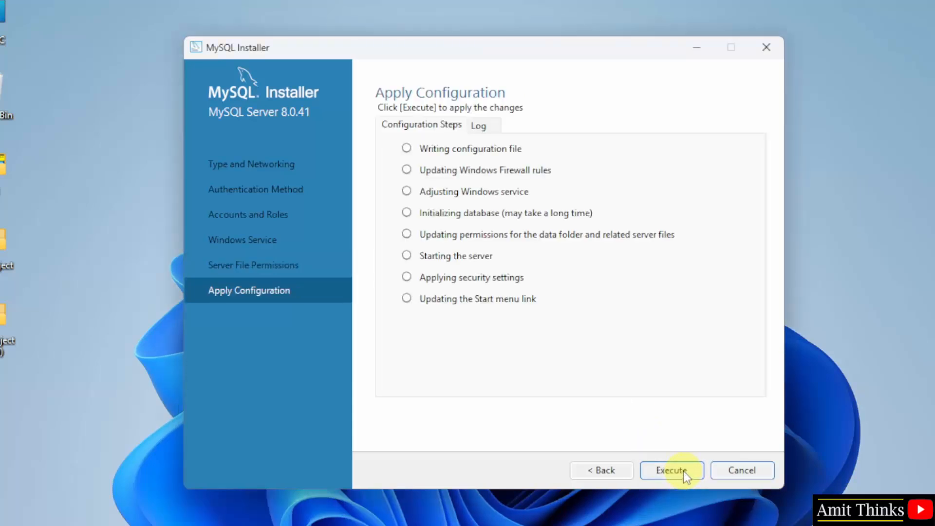
# Execute all eight configuration steps, finish, and advance to Installation Complete.
pyautogui.click(684, 471)
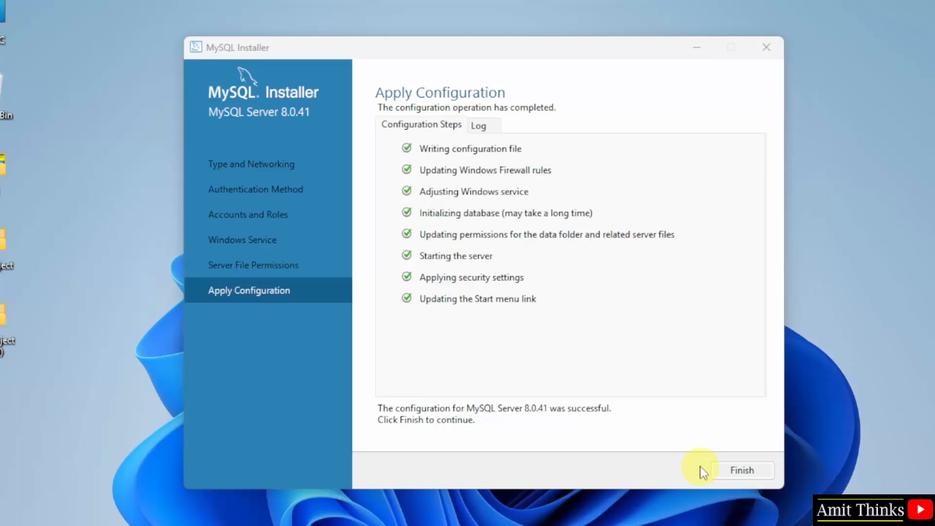
pyautogui.click(750, 474)
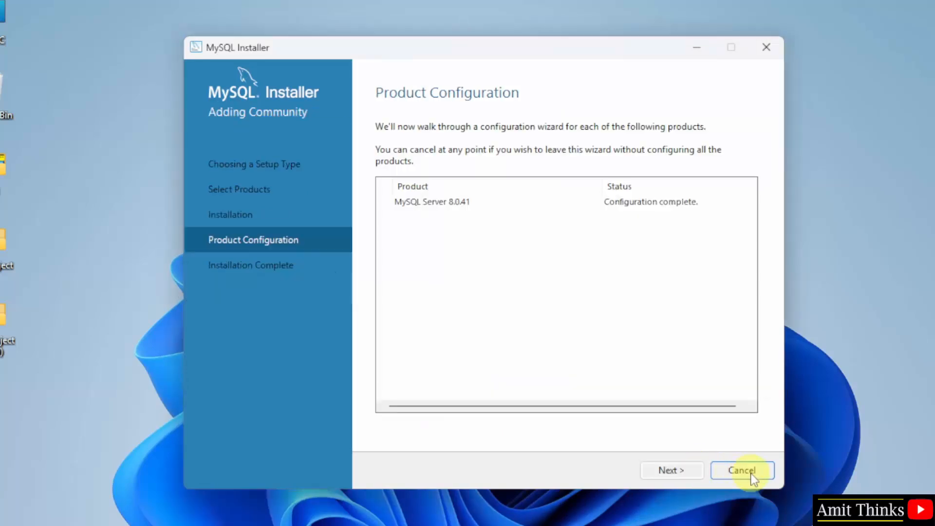
pyautogui.click(681, 476)
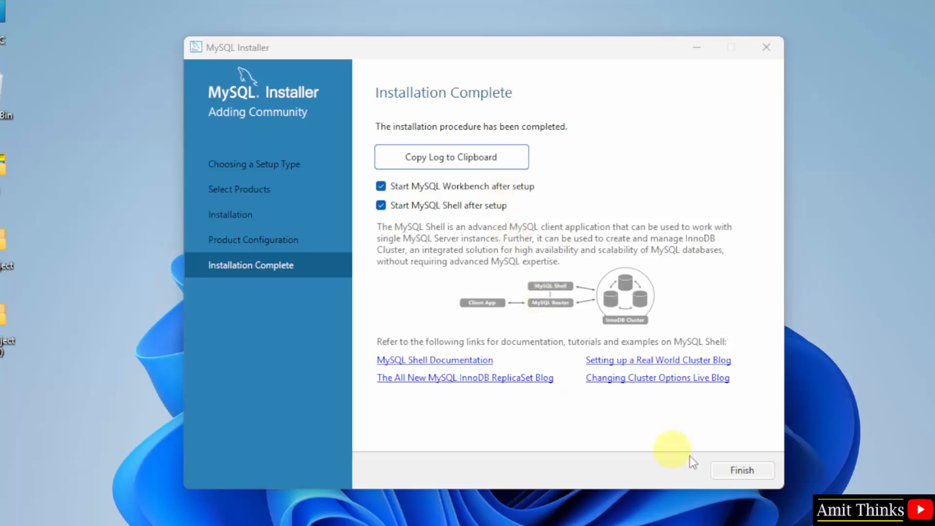
# Finish the installer to launch Workbench and Shell, then minimize both windows.
pyautogui.click(745, 470)
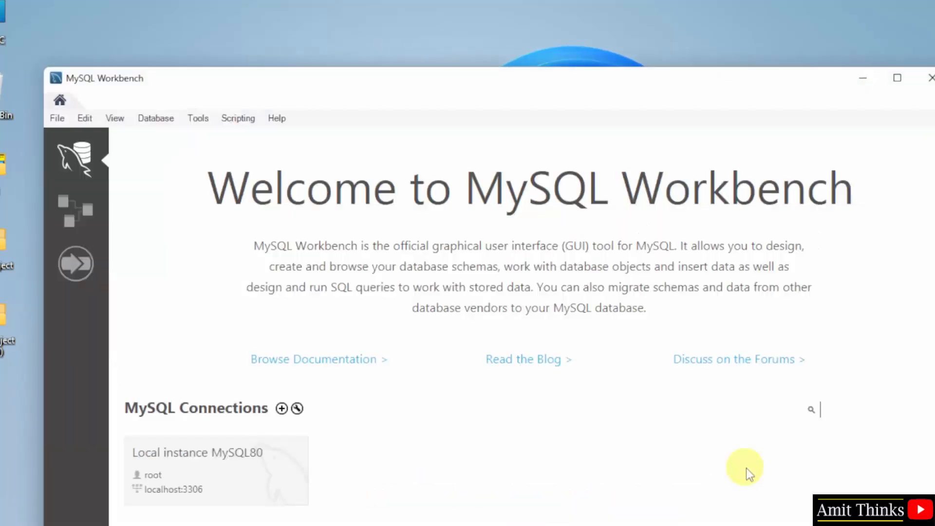
pyautogui.click(873, 80)
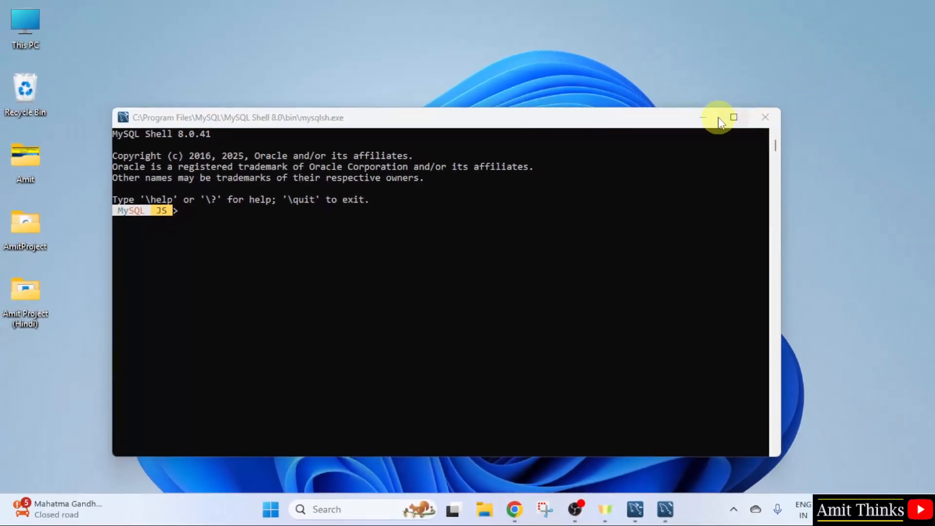
pyautogui.click(706, 118)
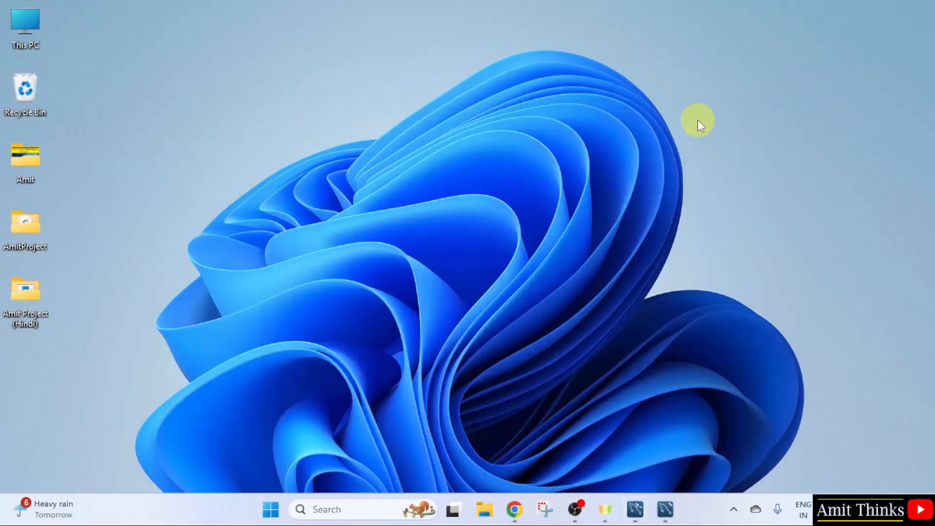
# Browse File Explorer to C:\Program Files\MySQL\MySQL Server 8.0\bin.
pyautogui.doubleClick(21, 28)
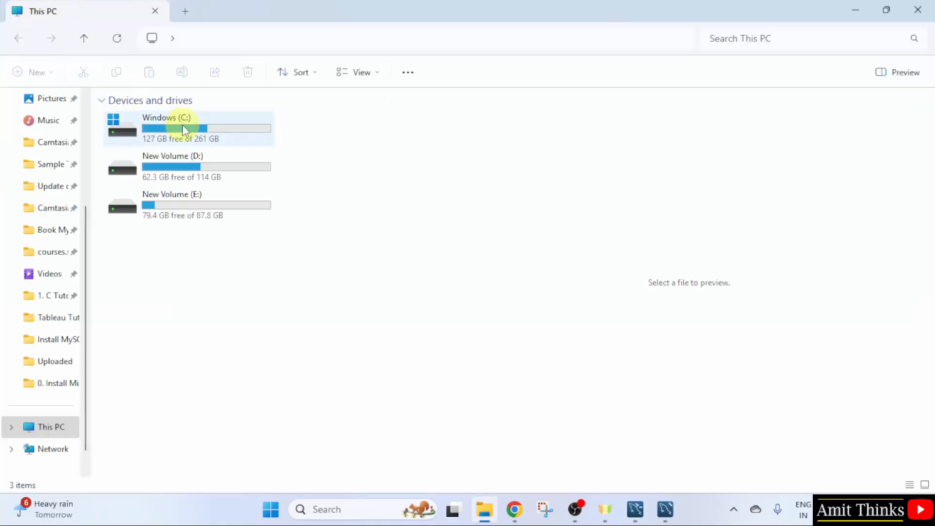
pyautogui.doubleClick(182, 125)
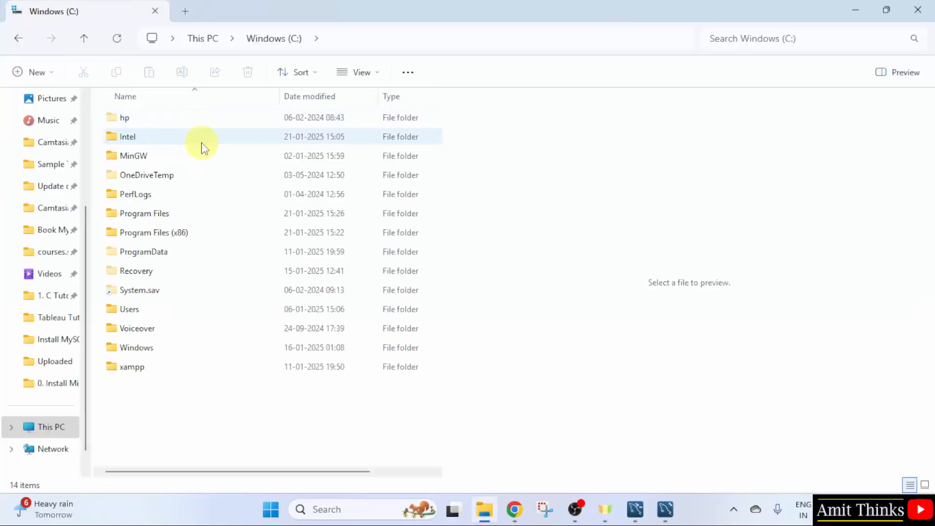
pyautogui.doubleClick(204, 213)
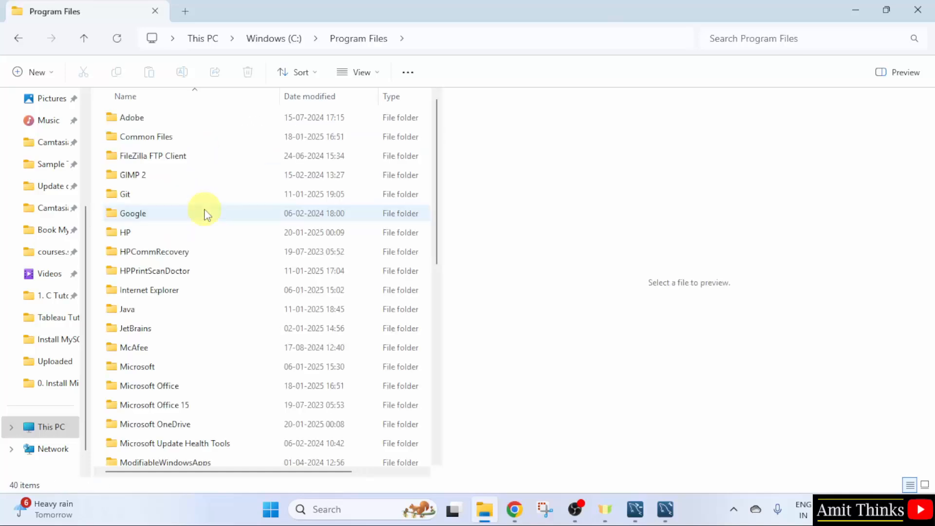
pyautogui.scroll(-3, 237, 319)
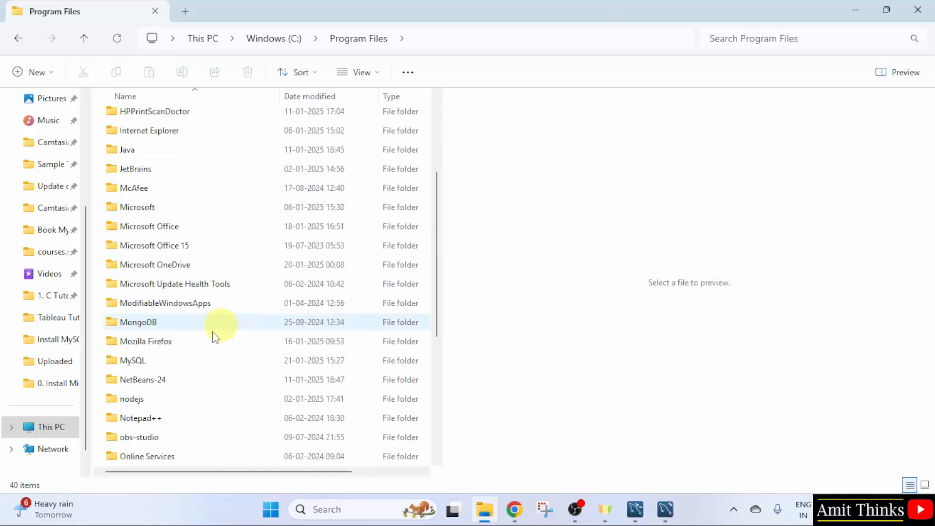
pyautogui.doubleClick(216, 363)
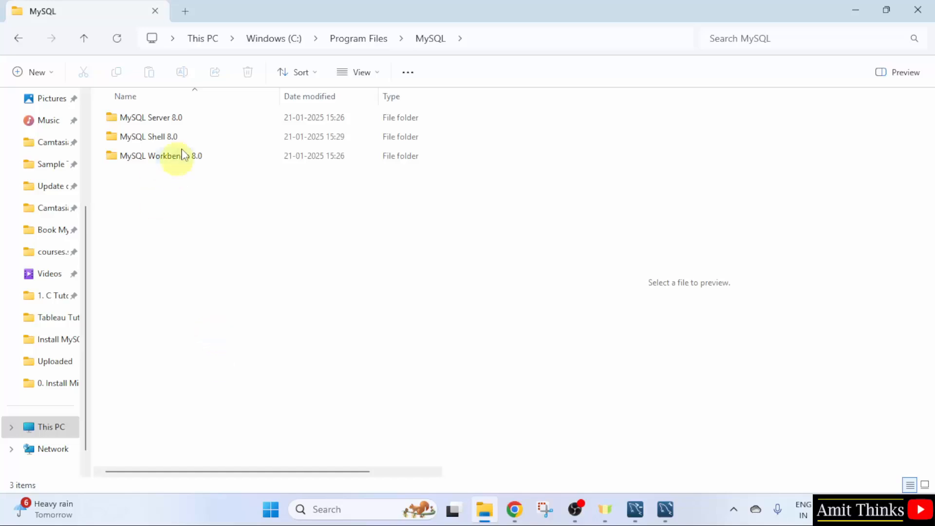
pyautogui.doubleClick(199, 120)
pyautogui.doubleClick(198, 119)
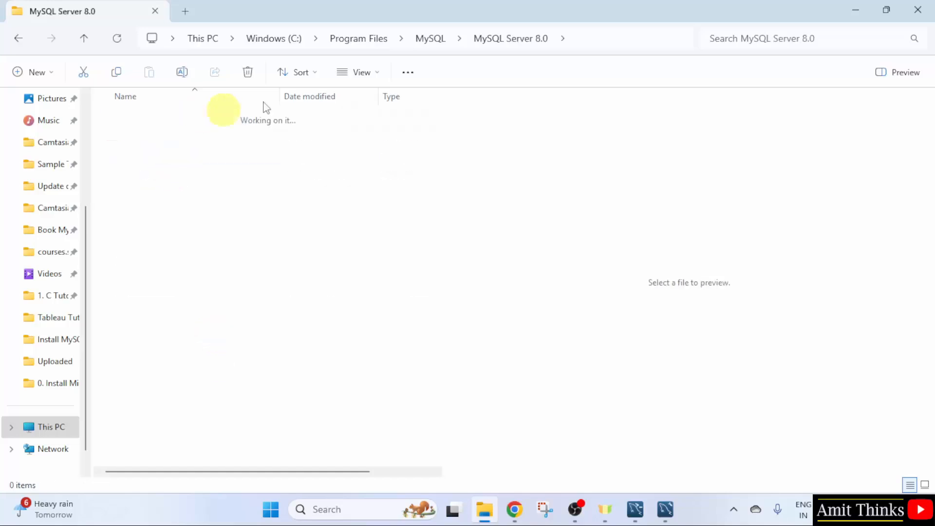
# Copy the bin folder's full path from the address bar and minimize File Explorer.
pyautogui.click(609, 38)
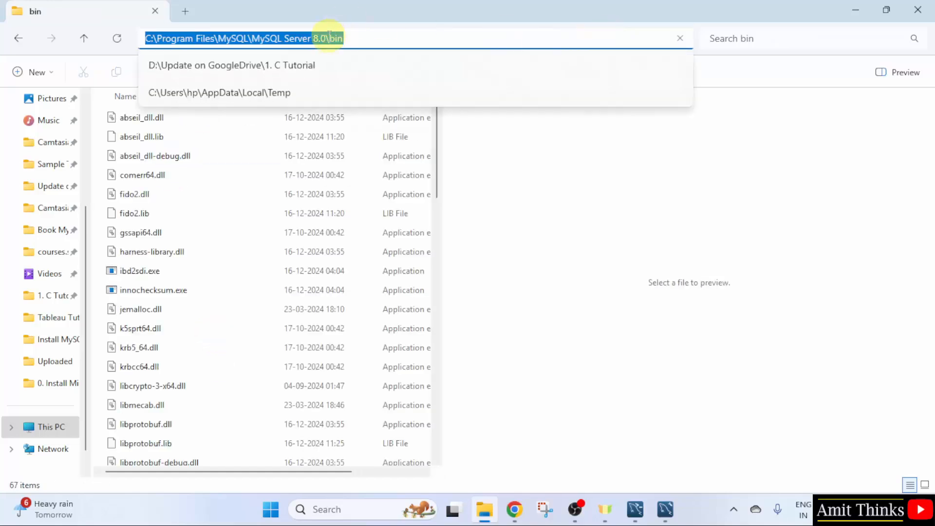
pyautogui.rightClick(331, 40)
pyautogui.click(385, 78)
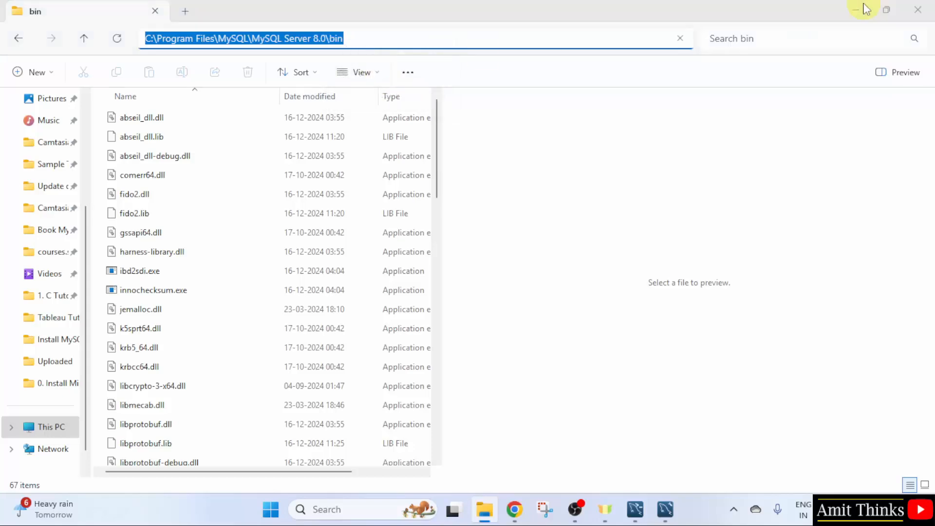
pyautogui.click(861, 8)
pyautogui.click(271, 509)
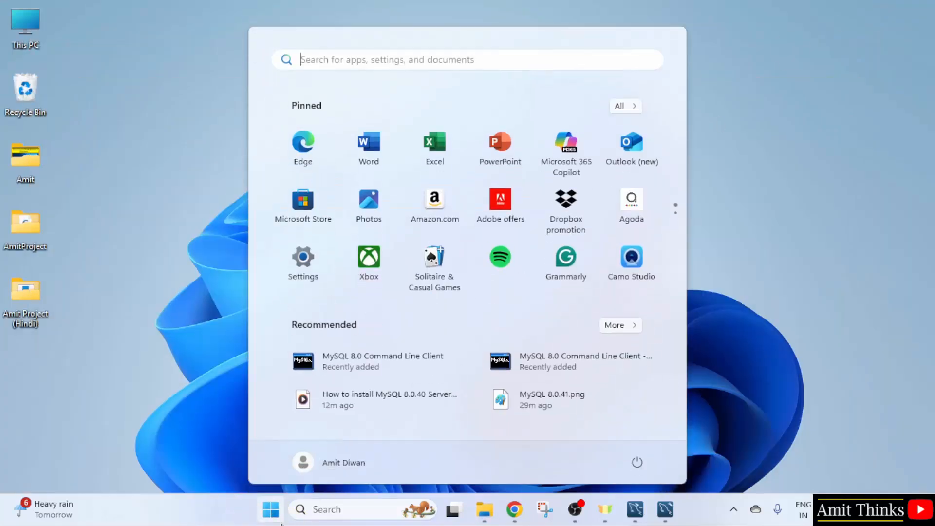
# Open the system Path variable for editing via the environment variables settings.
pyautogui.write('environm')
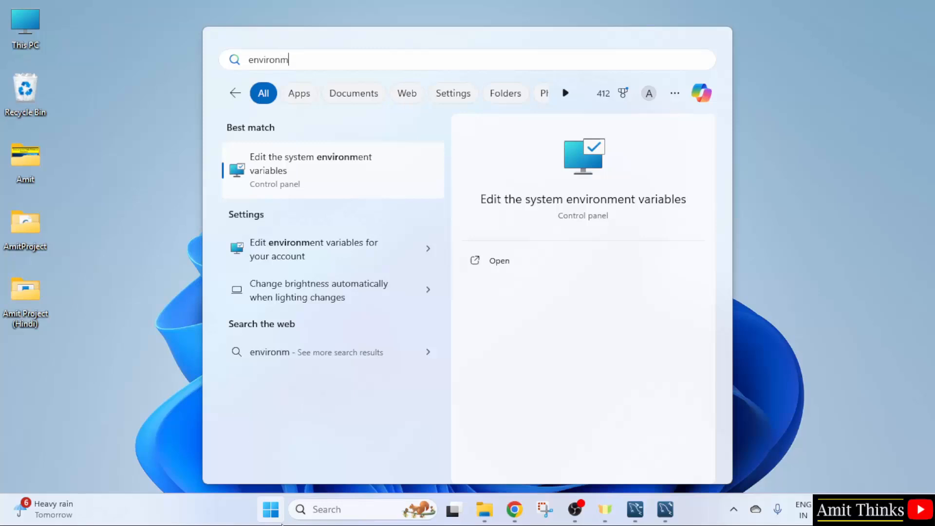
pyautogui.write('ent varia')
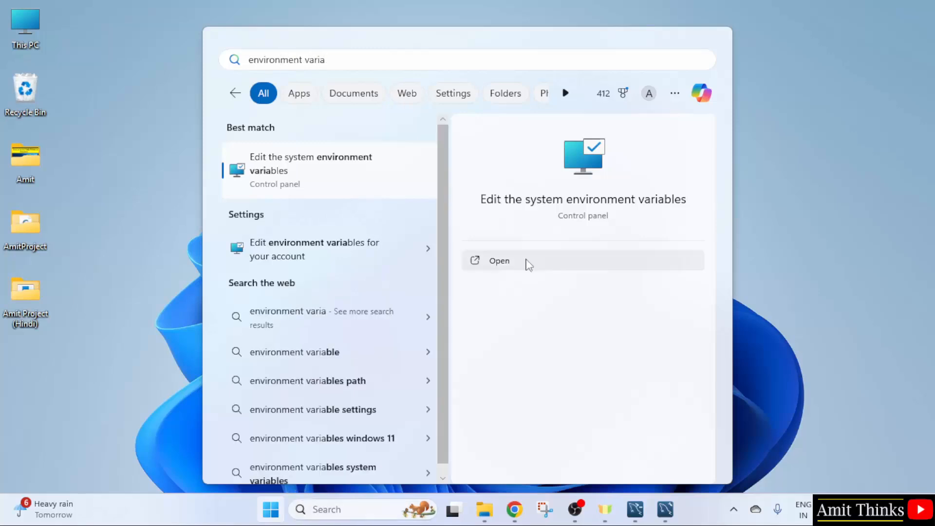
pyautogui.click(554, 263)
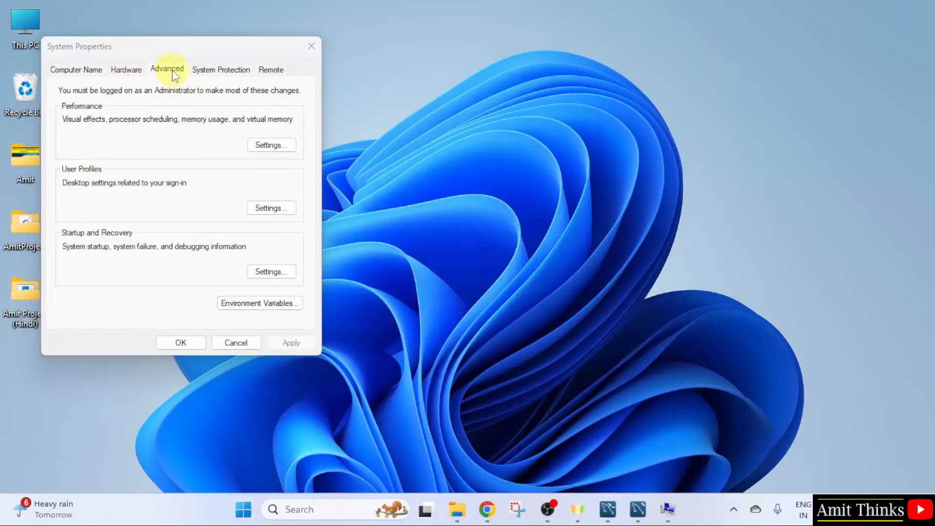
pyautogui.click(290, 310)
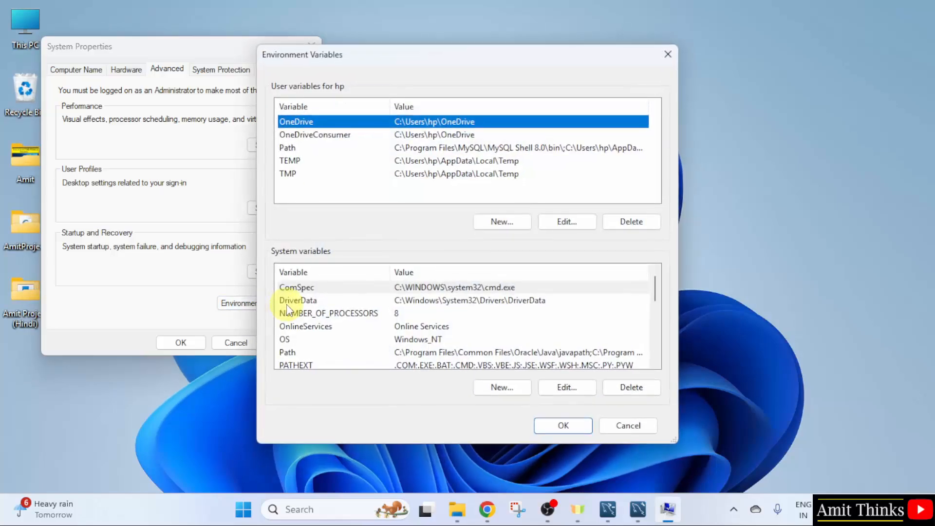
pyautogui.click(541, 355)
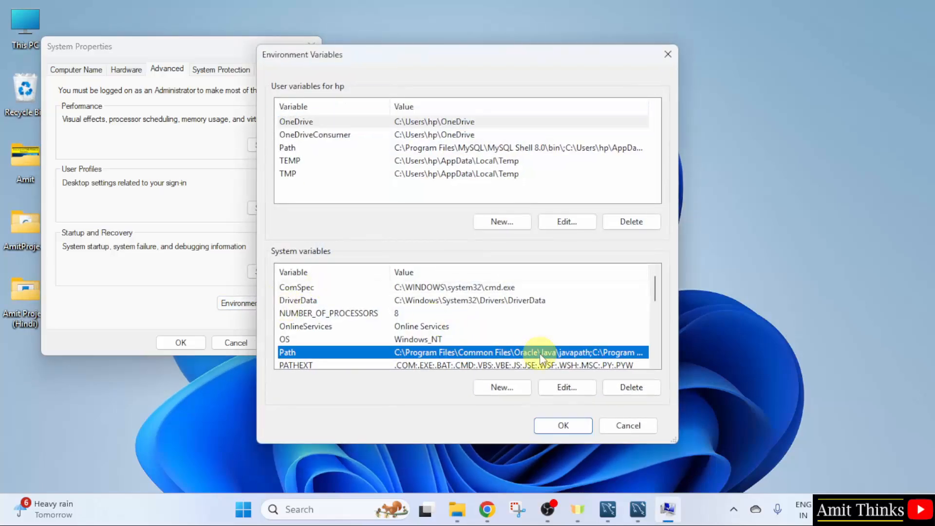
pyautogui.doubleClick(539, 352)
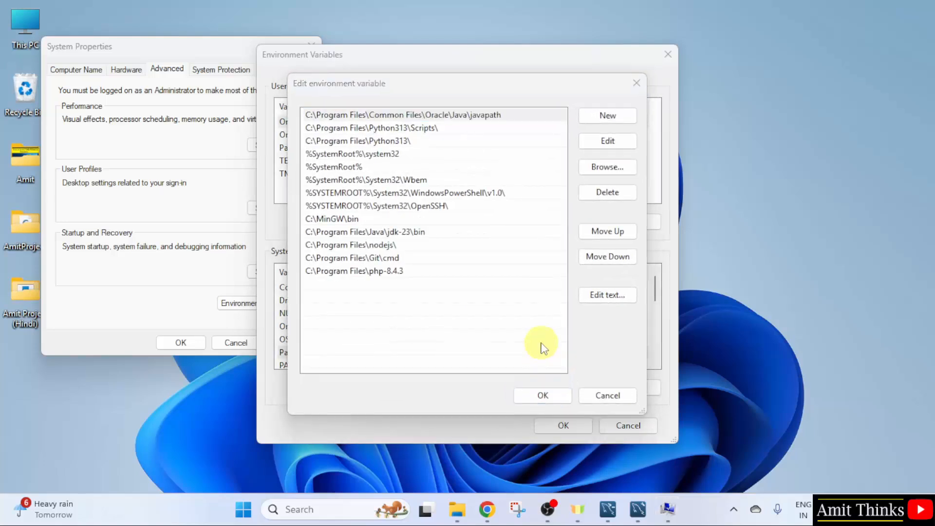
# Add C:\Program Files\MySQL\MySQL Server 8.0\bin as a new Path entry and save all dialogs.
pyautogui.click(607, 115)
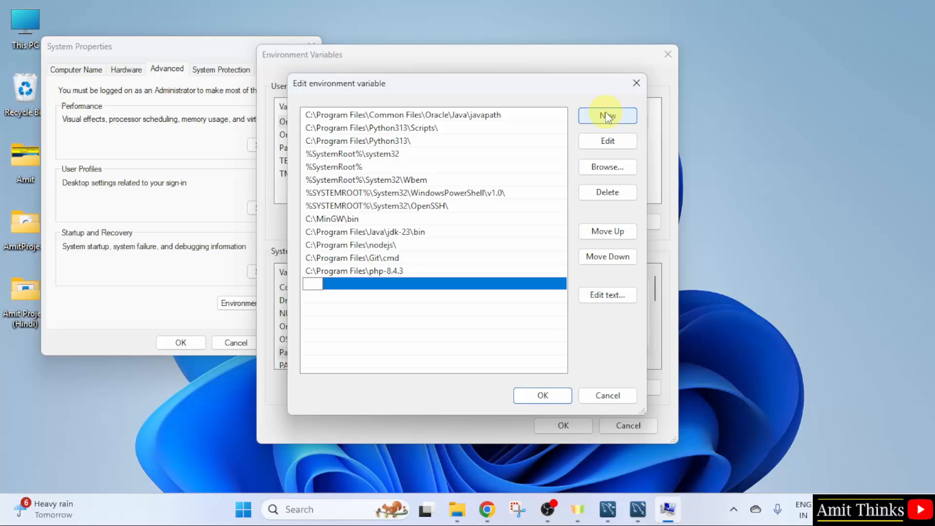
pyautogui.rightClick(319, 284)
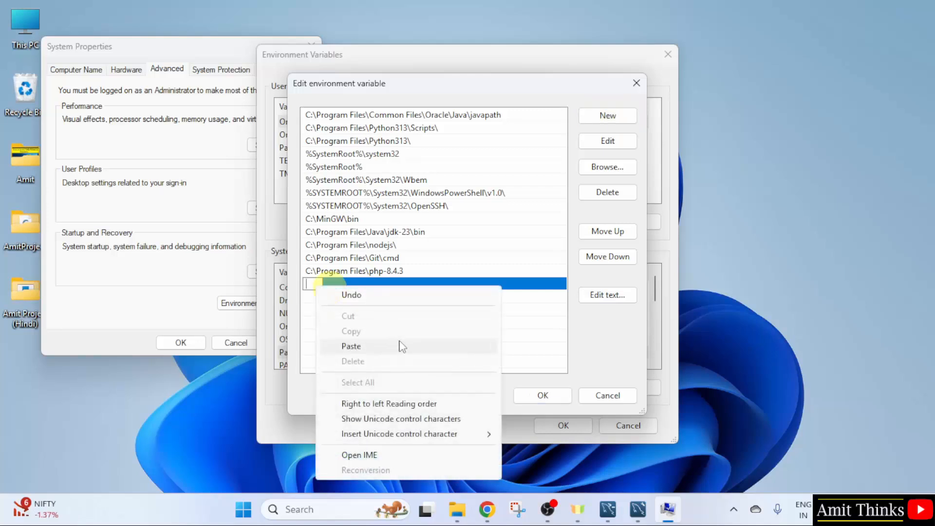
pyautogui.click(351, 346)
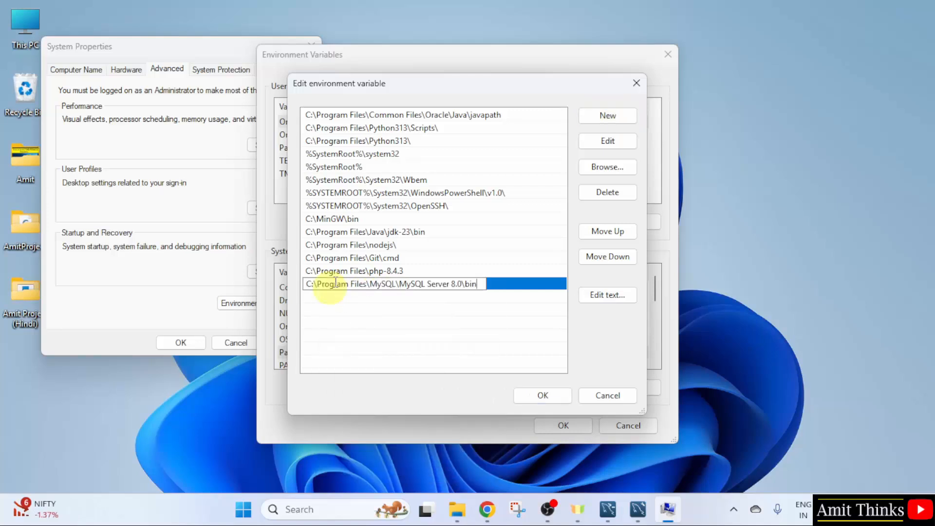
pyautogui.doubleClick(335, 283)
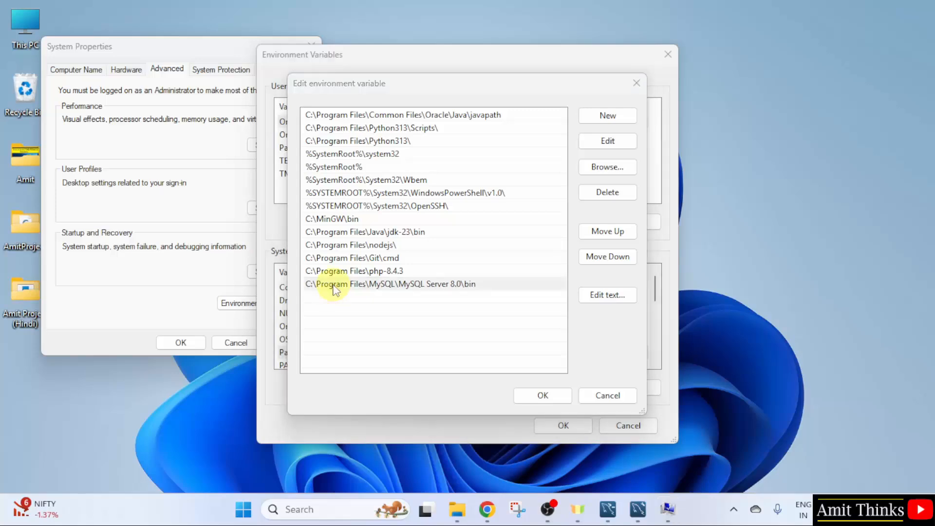
pyautogui.click(543, 396)
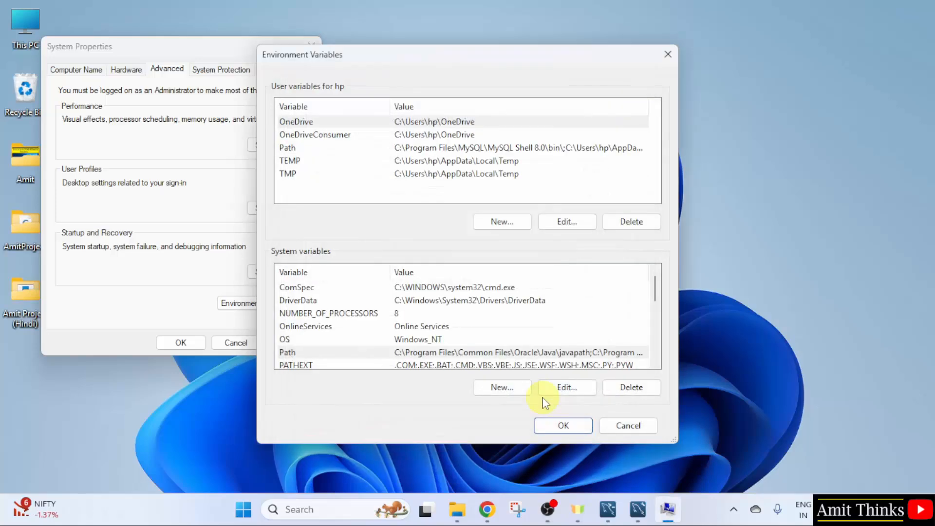
pyautogui.click(559, 425)
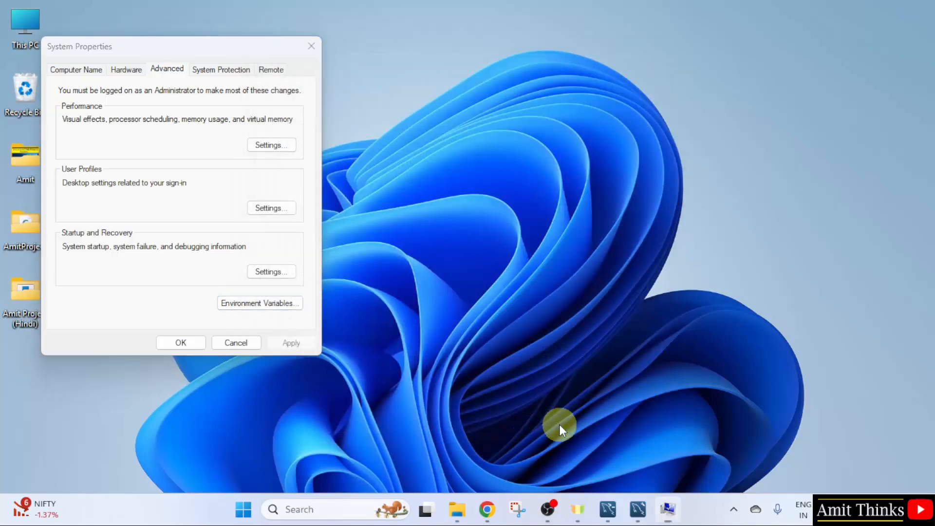
pyautogui.click(173, 343)
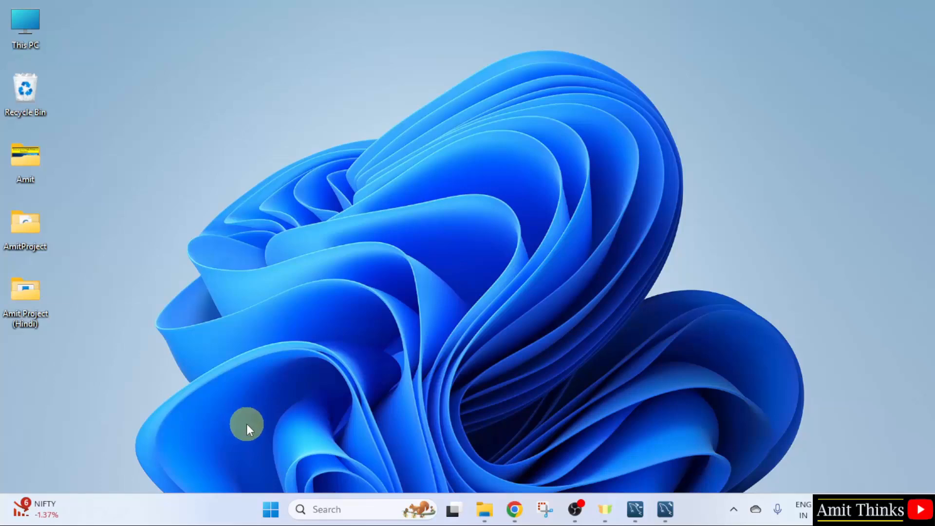
# Open Command Prompt and run mysql --version, confirming Ver 8.0.41 for Win64.
pyautogui.click(266, 510)
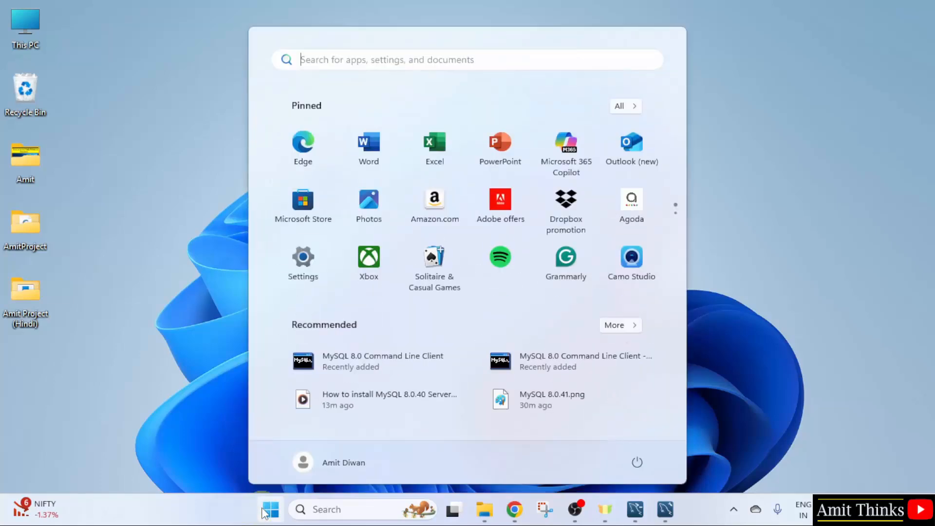
pyautogui.write('cmd')
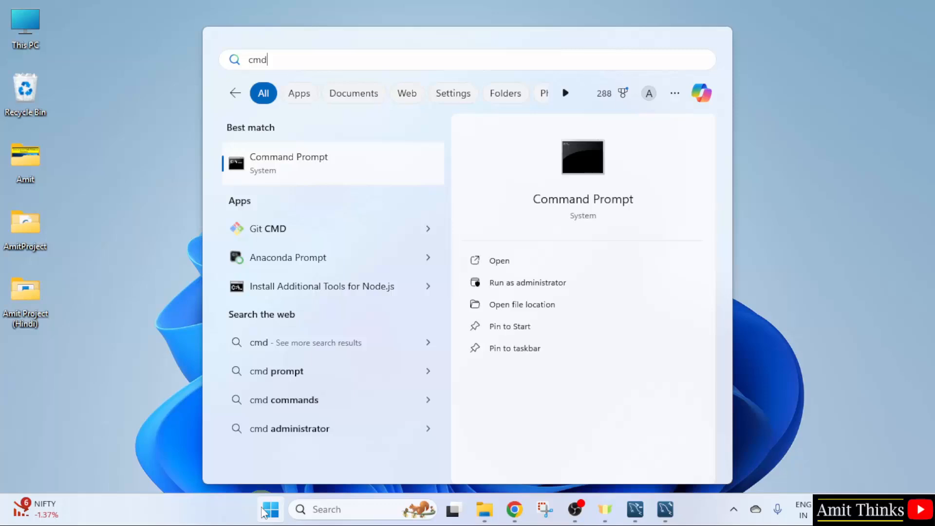
pyautogui.click(550, 261)
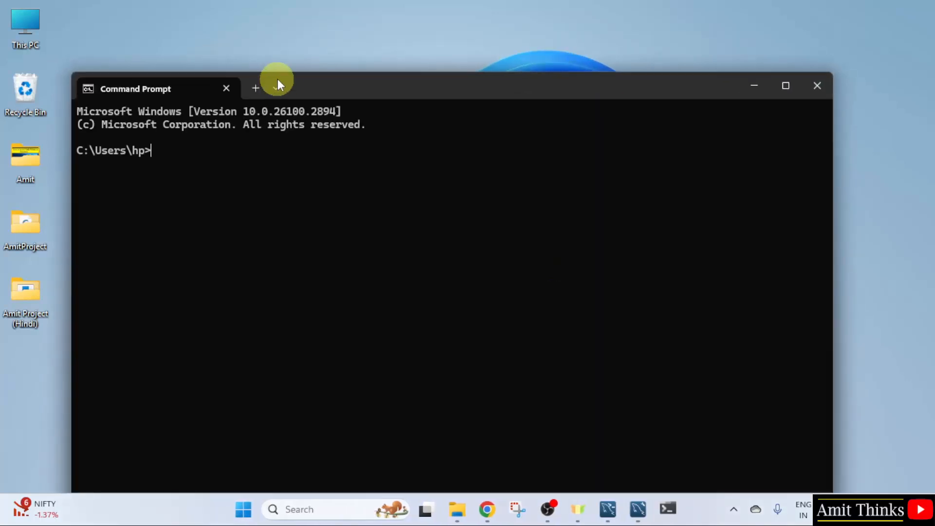
pyautogui.moveTo(278, 85); pyautogui.dragTo(418, 84)
pyautogui.moveTo(474, 103); pyautogui.dragTo(474, 102)
pyautogui.write('mysql')
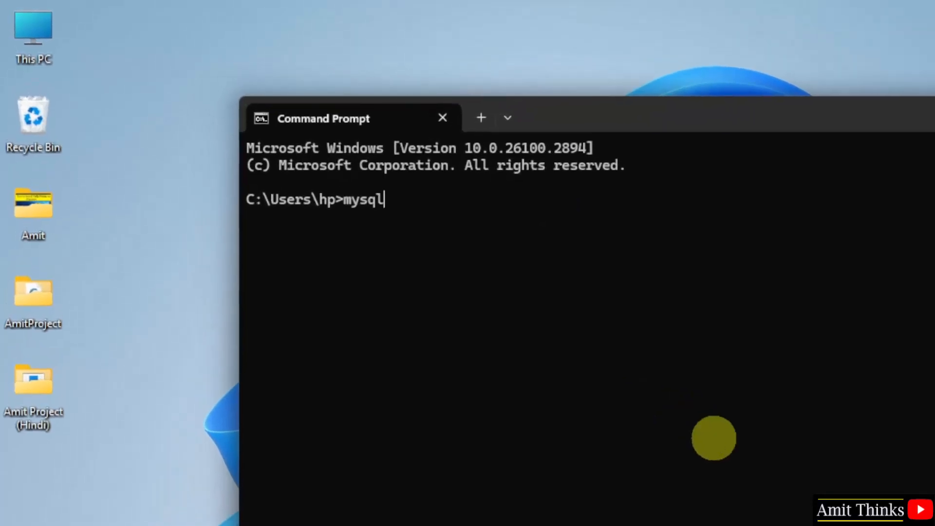
pyautogui.write(' --version')
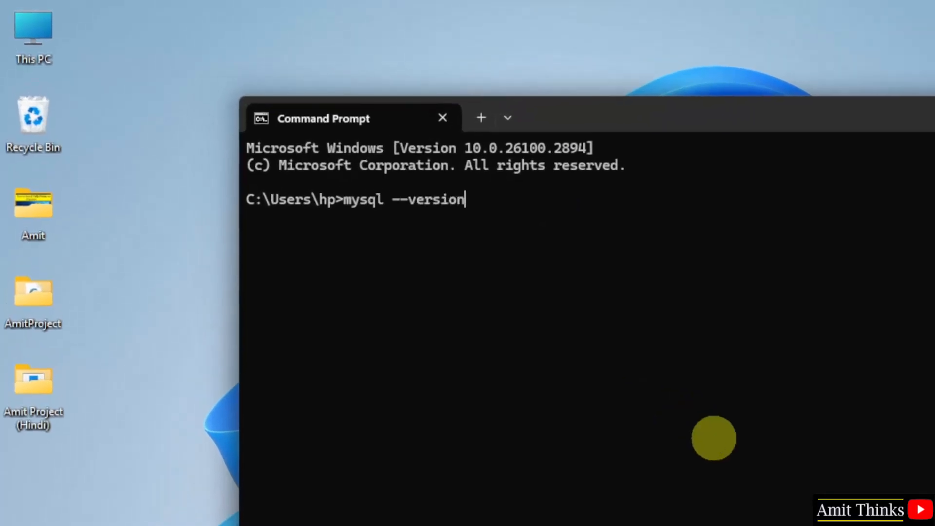
pyautogui.press('Return')
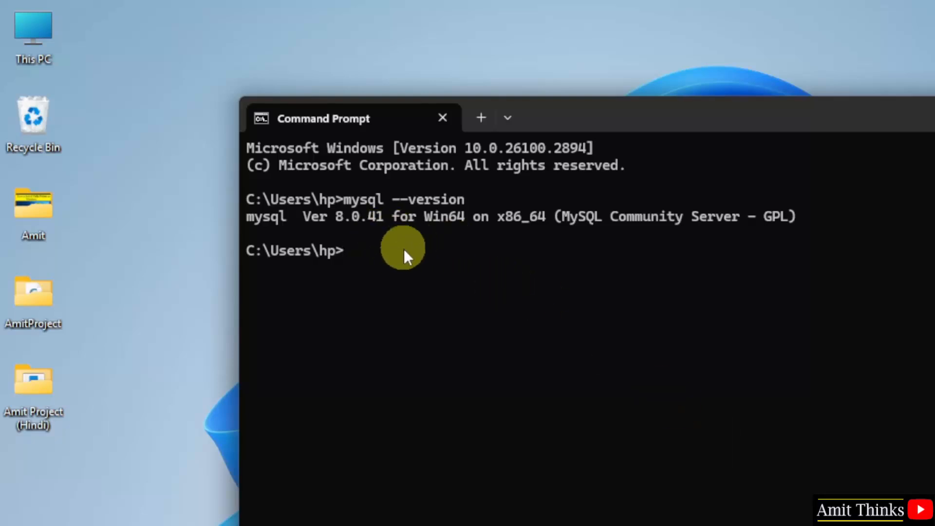
pyautogui.moveTo(630, 119); pyautogui.dragTo(619, 111)
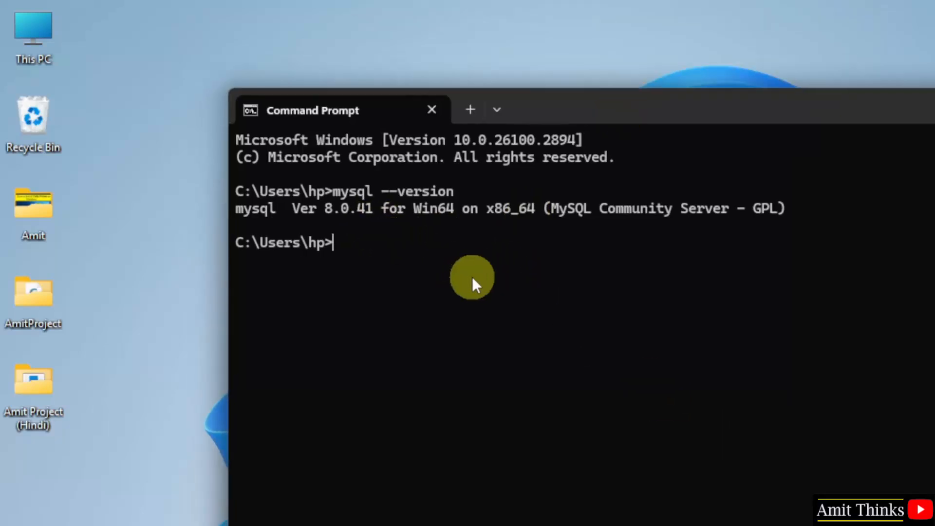
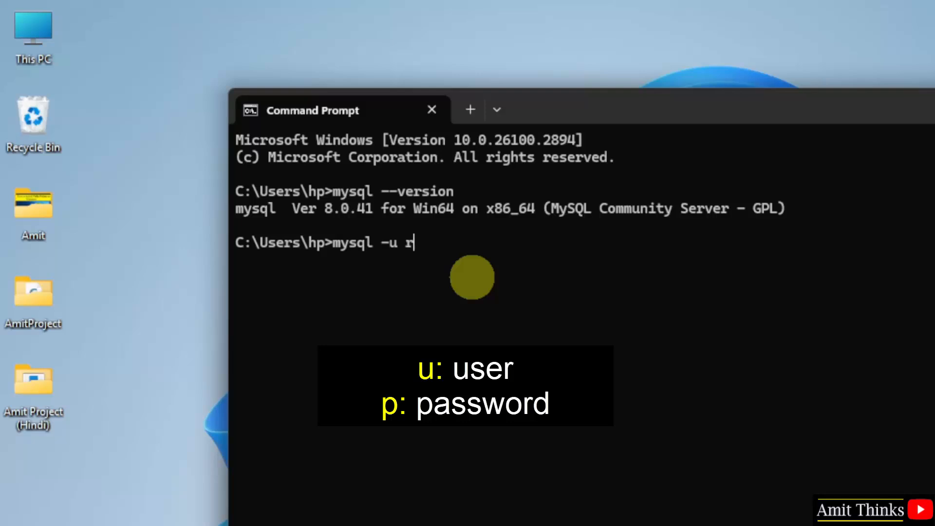
# Log in with mysql -u root -p and the root password to reach the mysql> prompt.
pyautogui.press('Return')
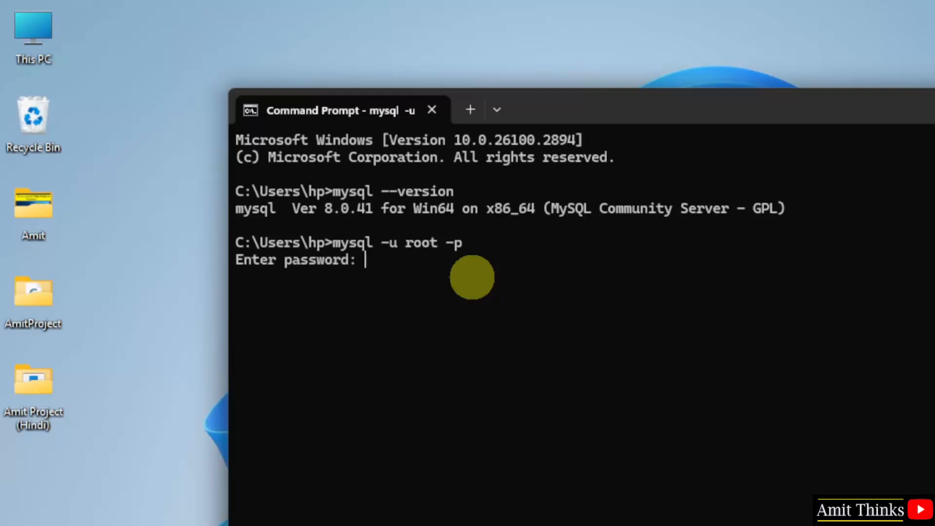
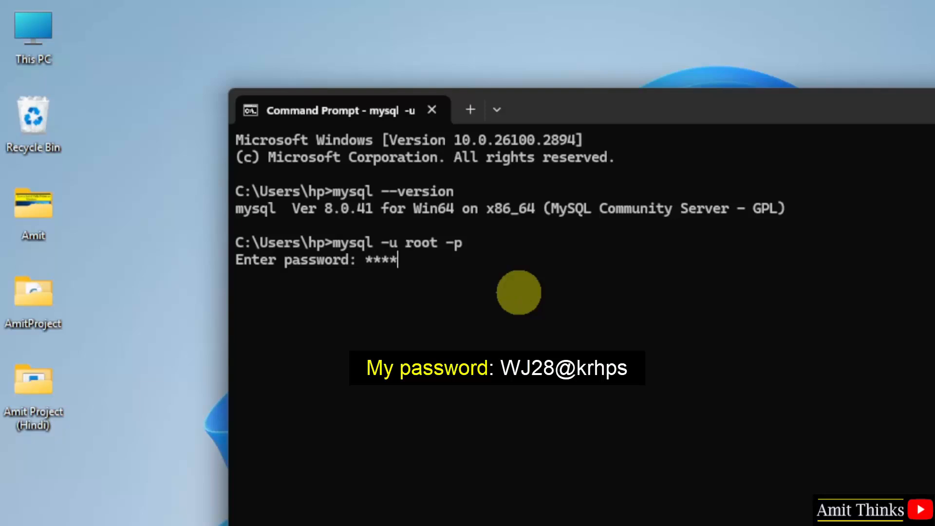
pyautogui.press('Return')
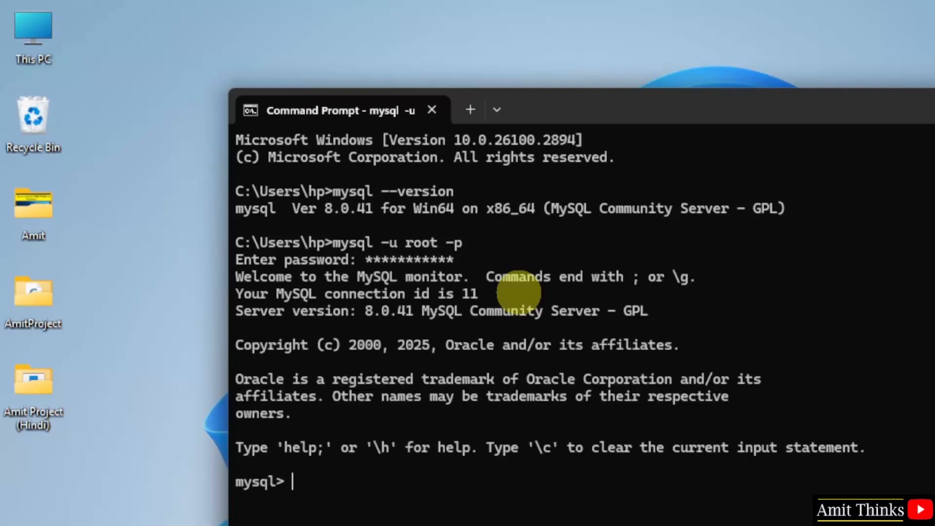
pyautogui.moveTo(638, 119); pyautogui.dragTo(647, 84)
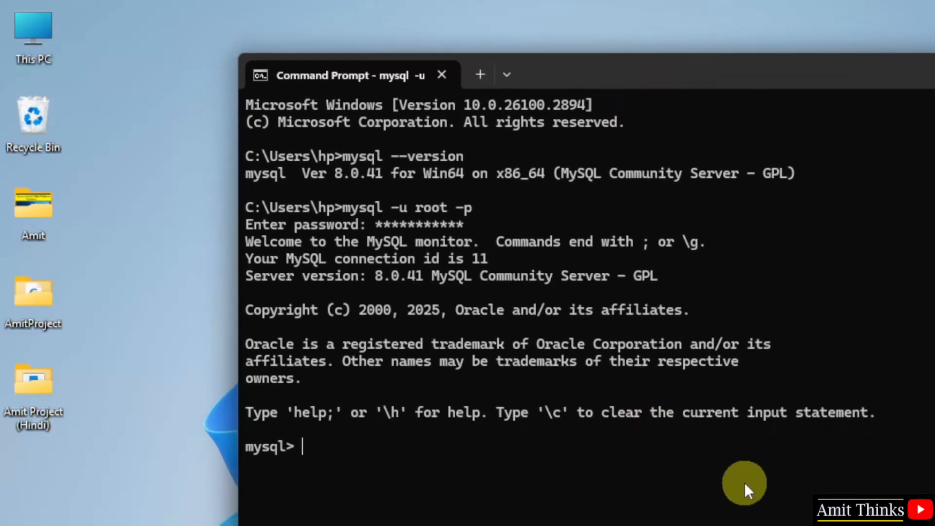
# Run show databases; to list the existing databases.
pyautogui.write('show databases')
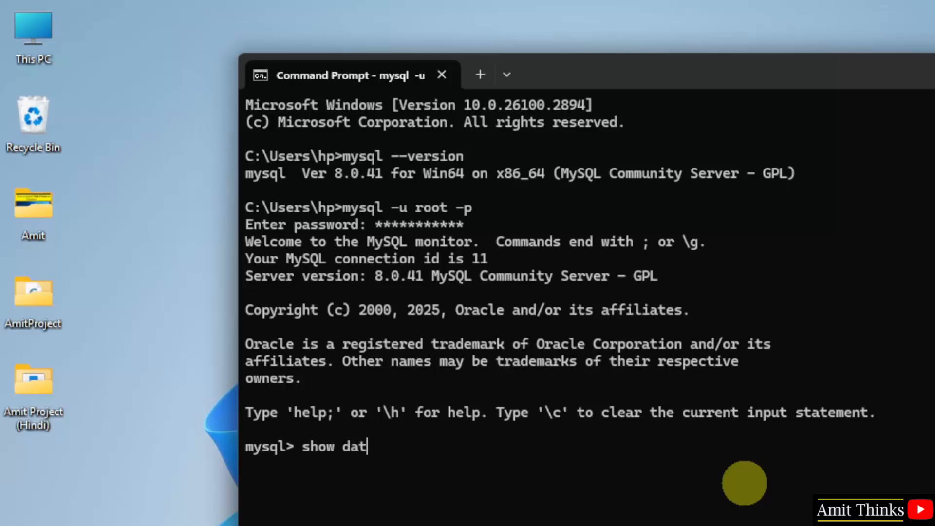
pyautogui.write(';')
pyautogui.press('Return')
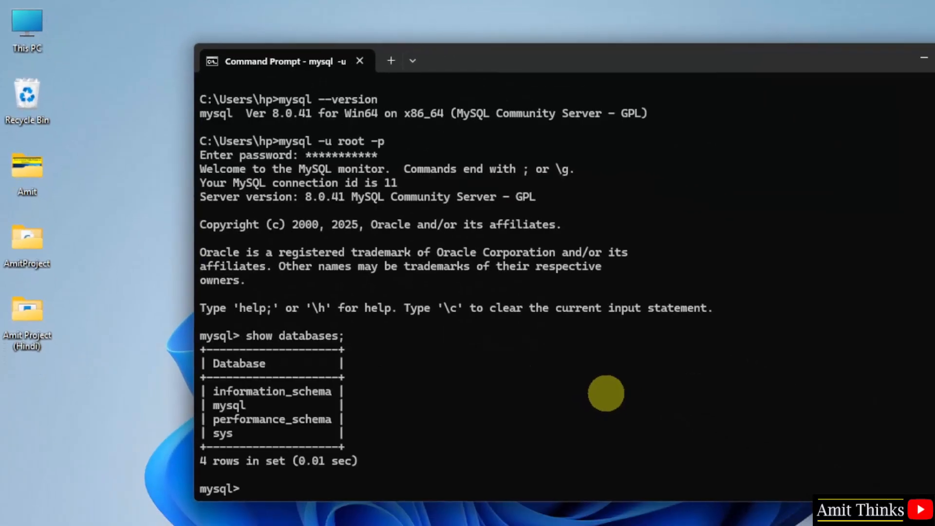
pyautogui.moveTo(589, 66); pyautogui.dragTo(591, 41)
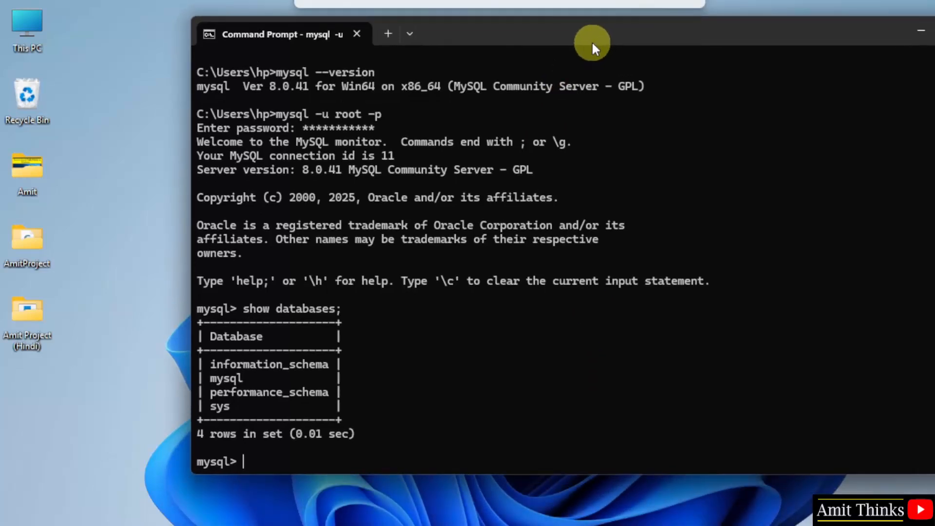
pyautogui.moveTo(526, 474); pyautogui.dragTo(492, 369)
# Create the amitdb database and list databases again to confirm it appears.
pyautogui.write('create')
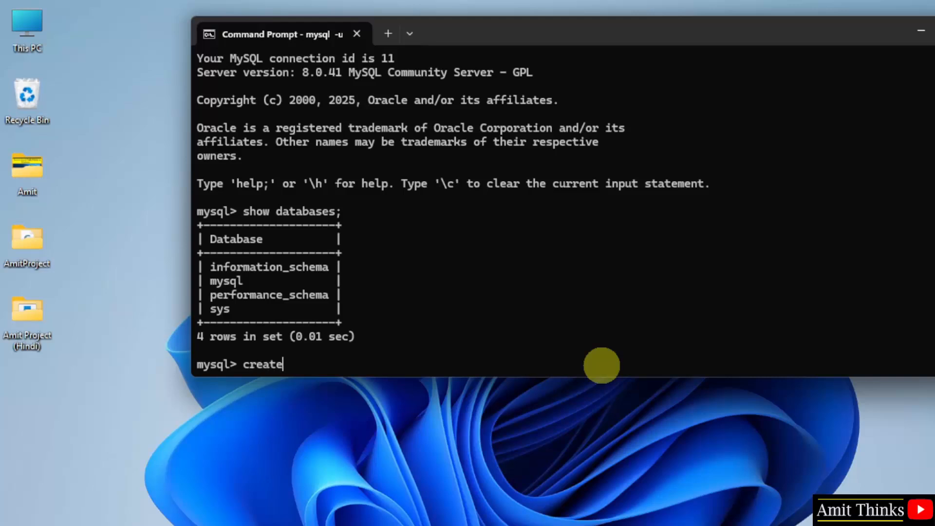
pyautogui.write(' database a')
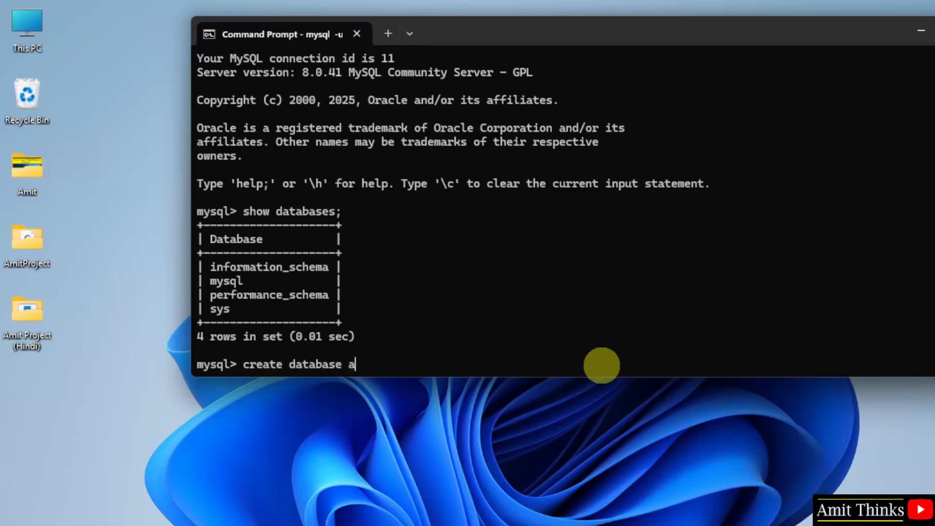
pyautogui.write('mitdb;')
pyautogui.press('Return')
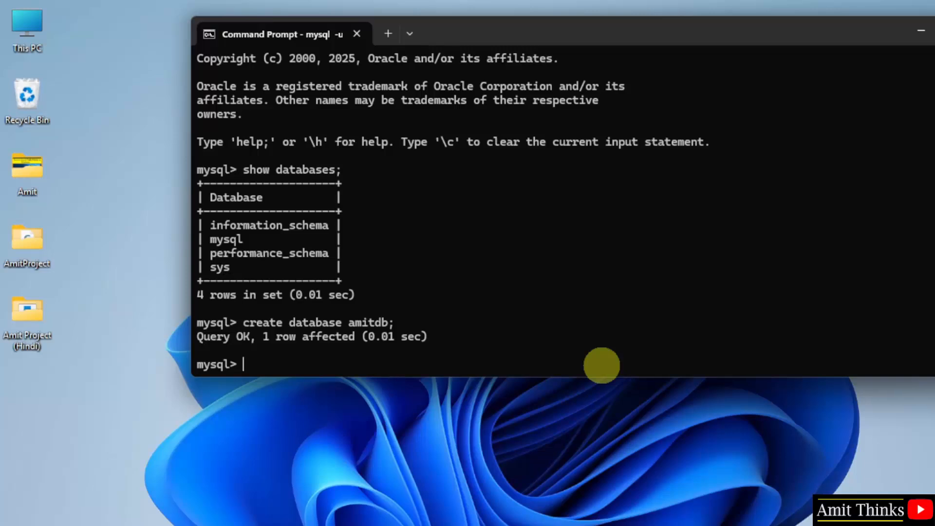
pyautogui.write('show databases;')
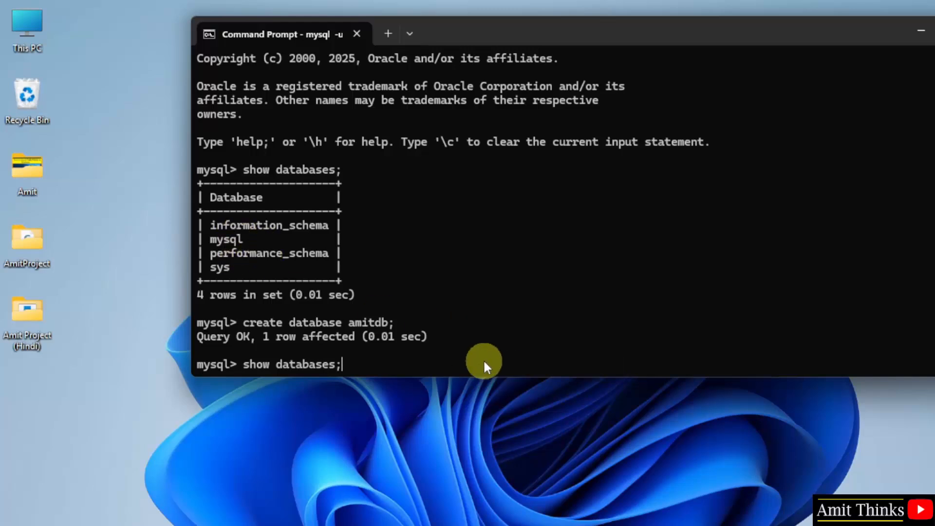
pyautogui.press('Return')
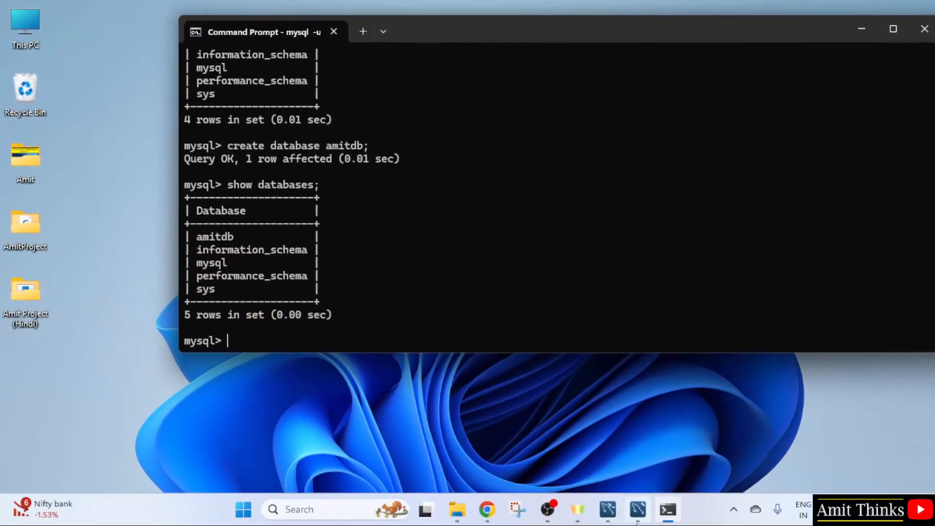
pyautogui.click(638, 509)
# Connect to Local instance MySQL80 as root, saving the password in the vault.
pyautogui.moveTo(504, 89); pyautogui.dragTo(510, 29)
pyautogui.click(274, 379)
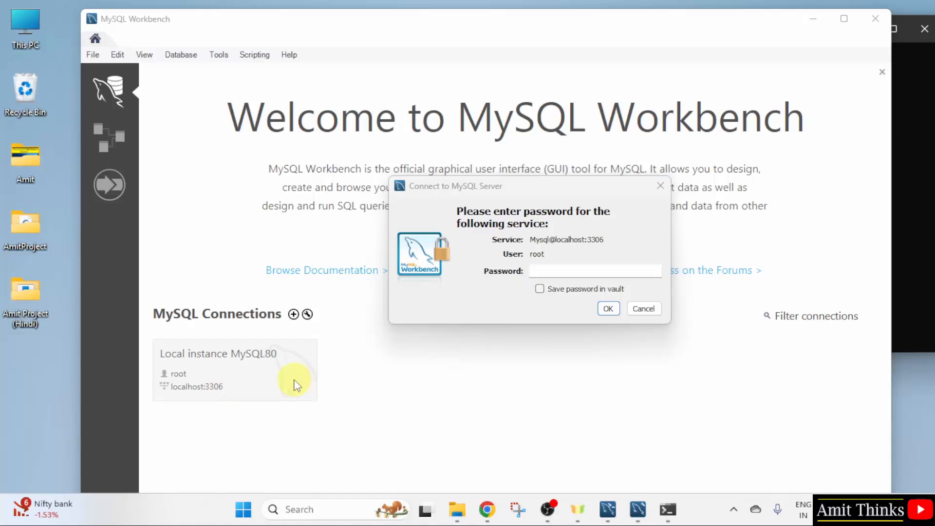
pyautogui.click(624, 269)
pyautogui.write('*********')
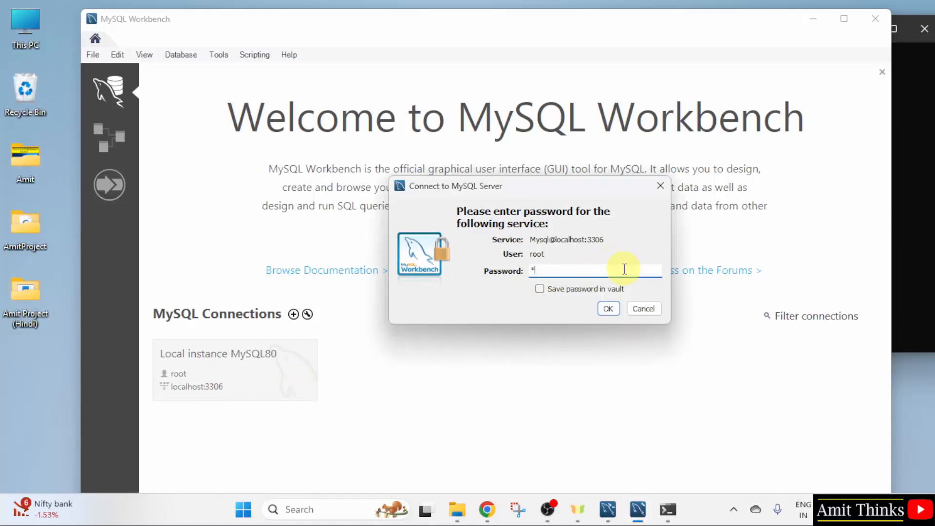
pyautogui.write('***')
pyautogui.click(539, 288)
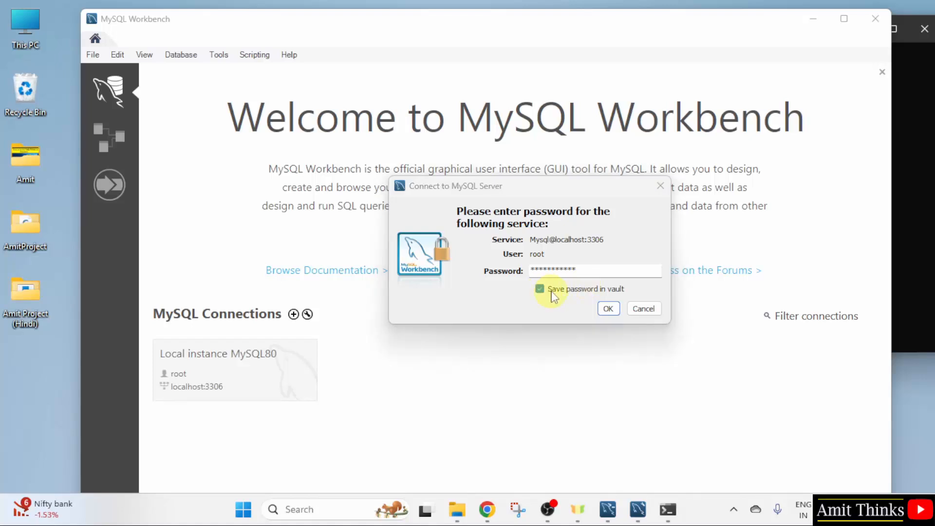
pyautogui.click(608, 308)
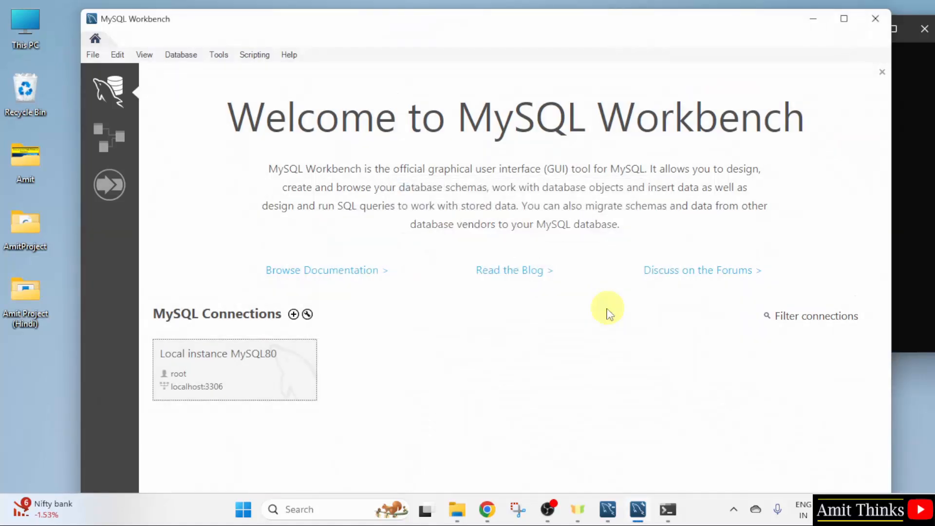